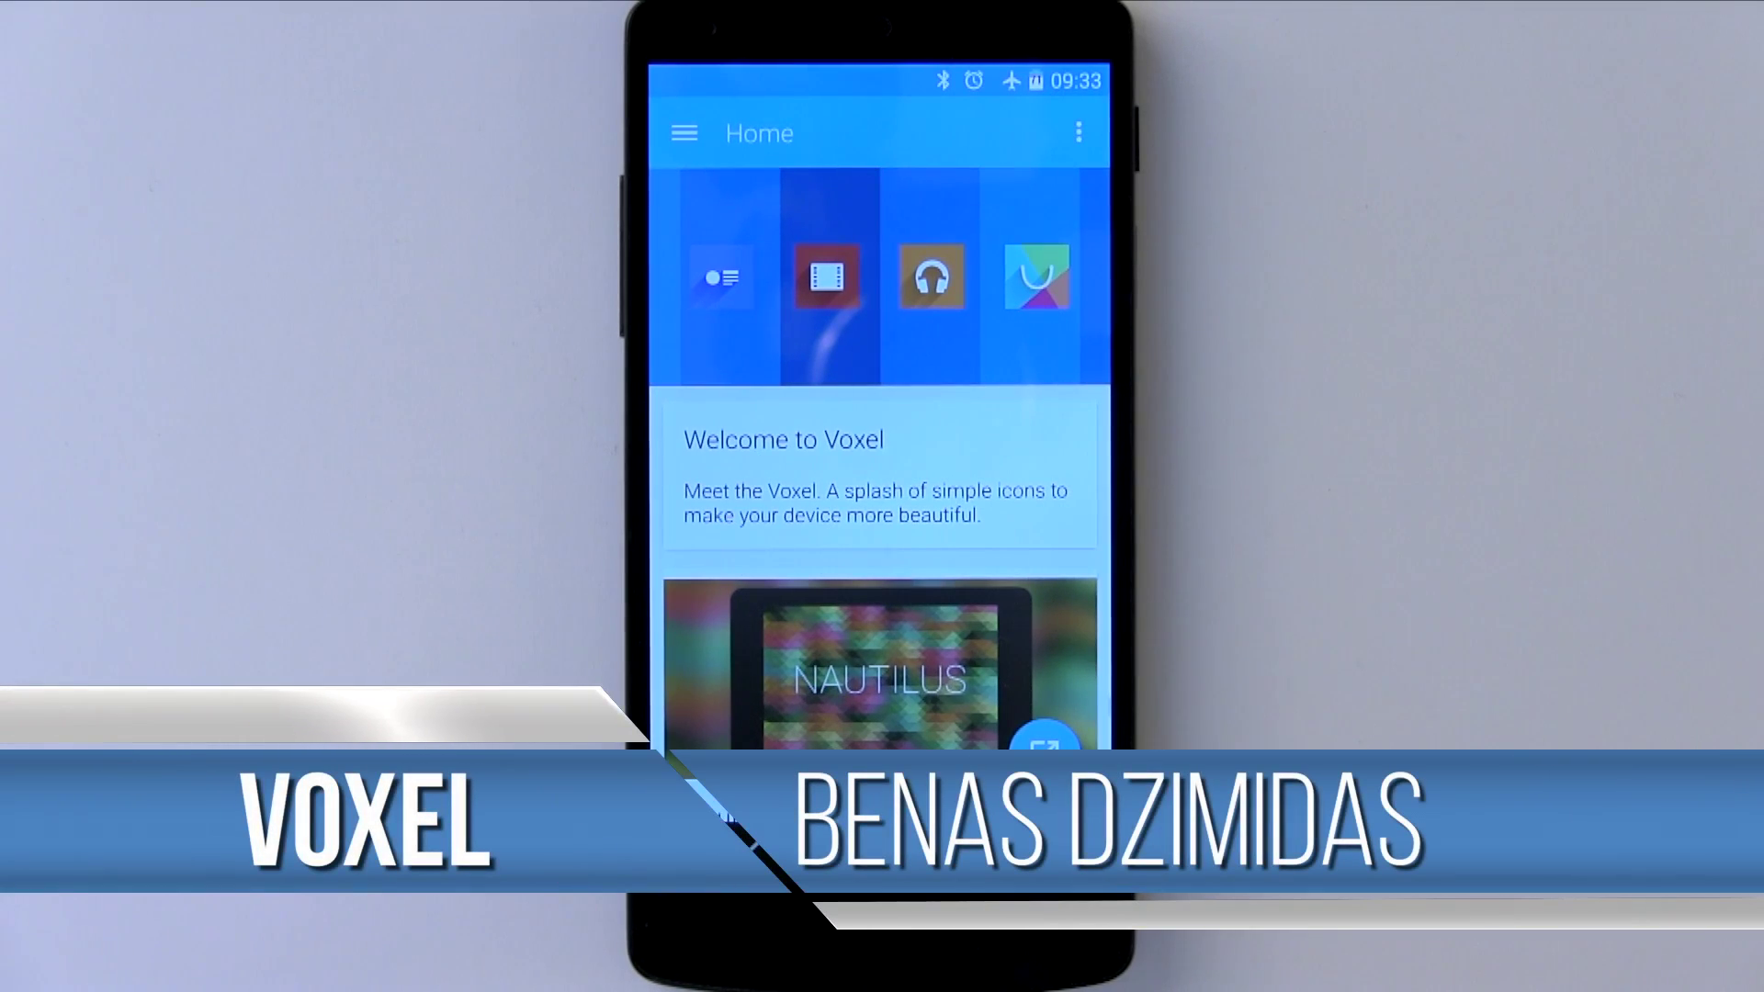
Step: Scroll up and back down through the Voxel Home feed
left_click_drag(846, 669, 878, 349)
left_click_drag(773, 657, 776, 781)
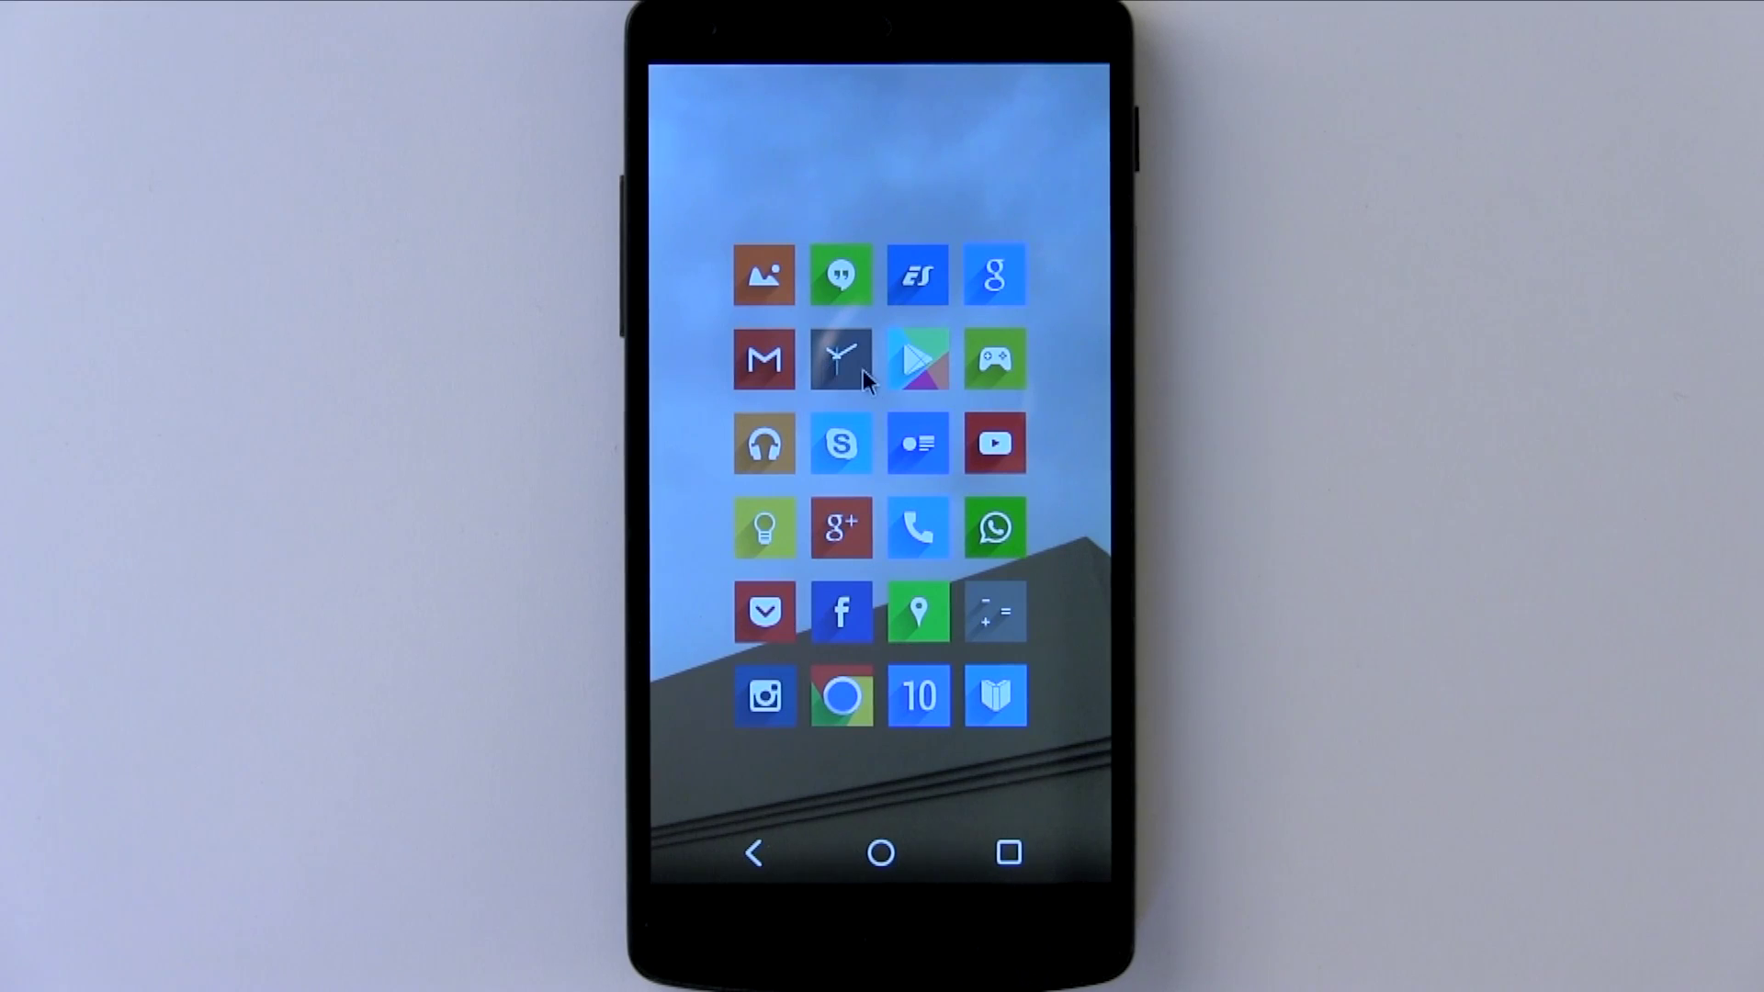
left_click(856, 296)
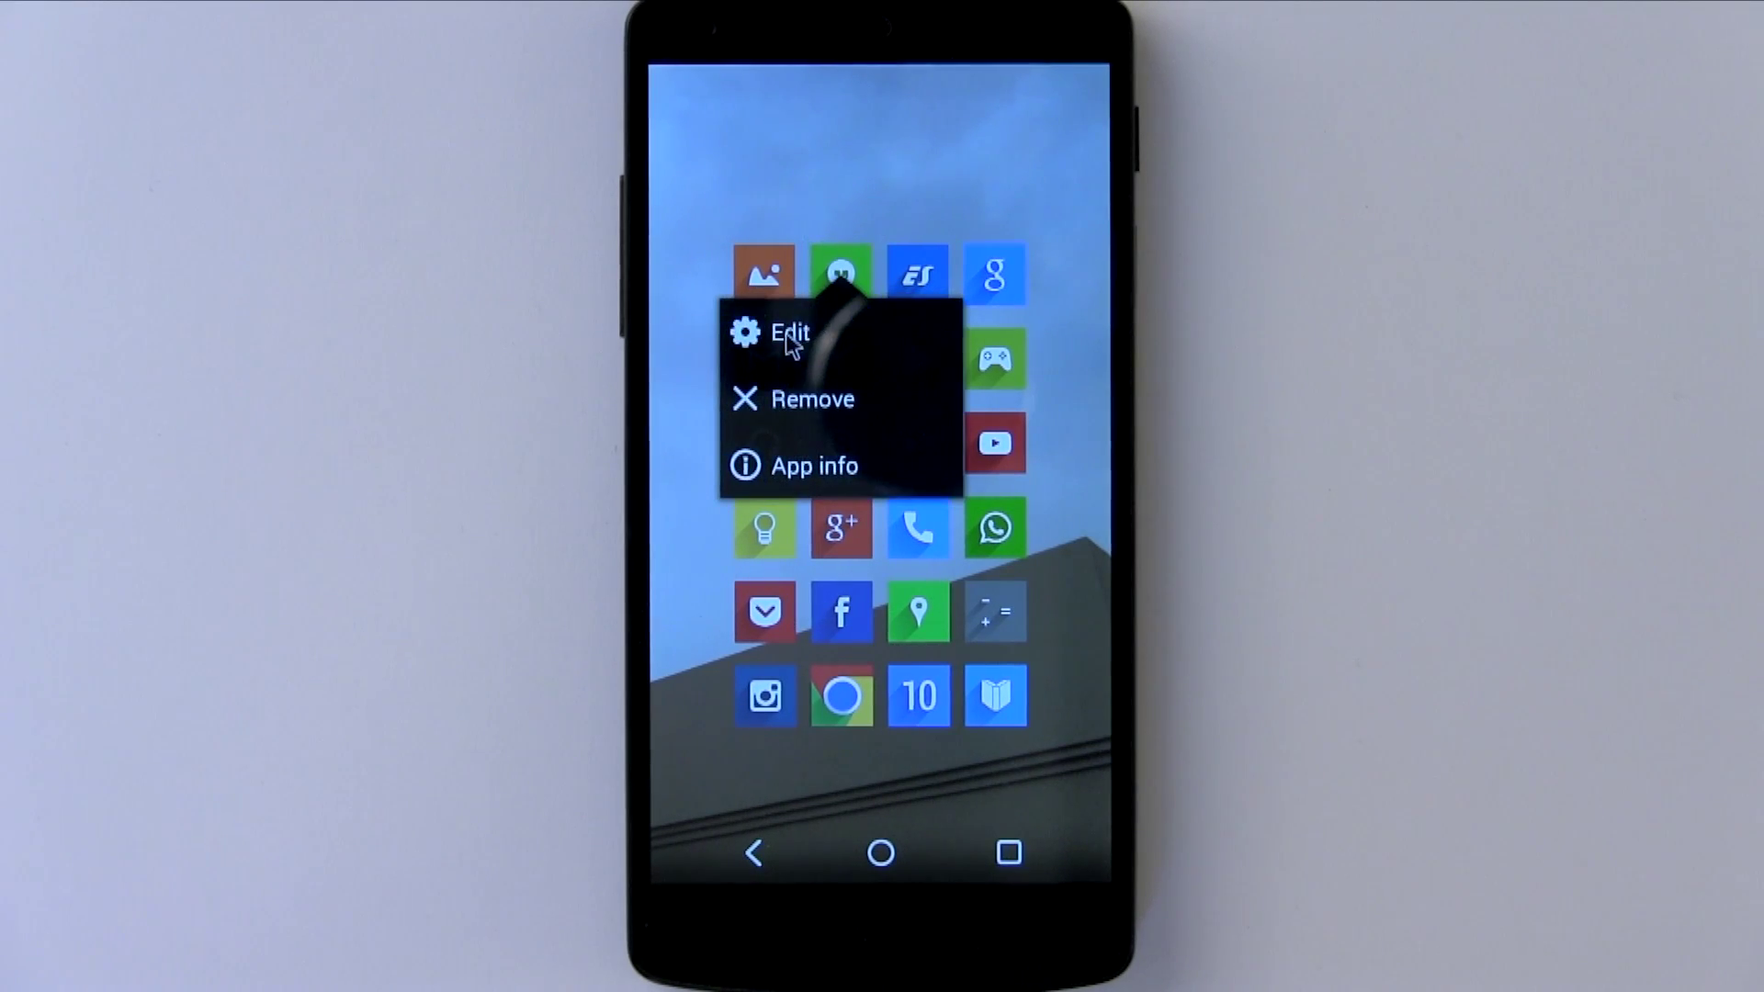
left_click(790, 333)
left_click(741, 443)
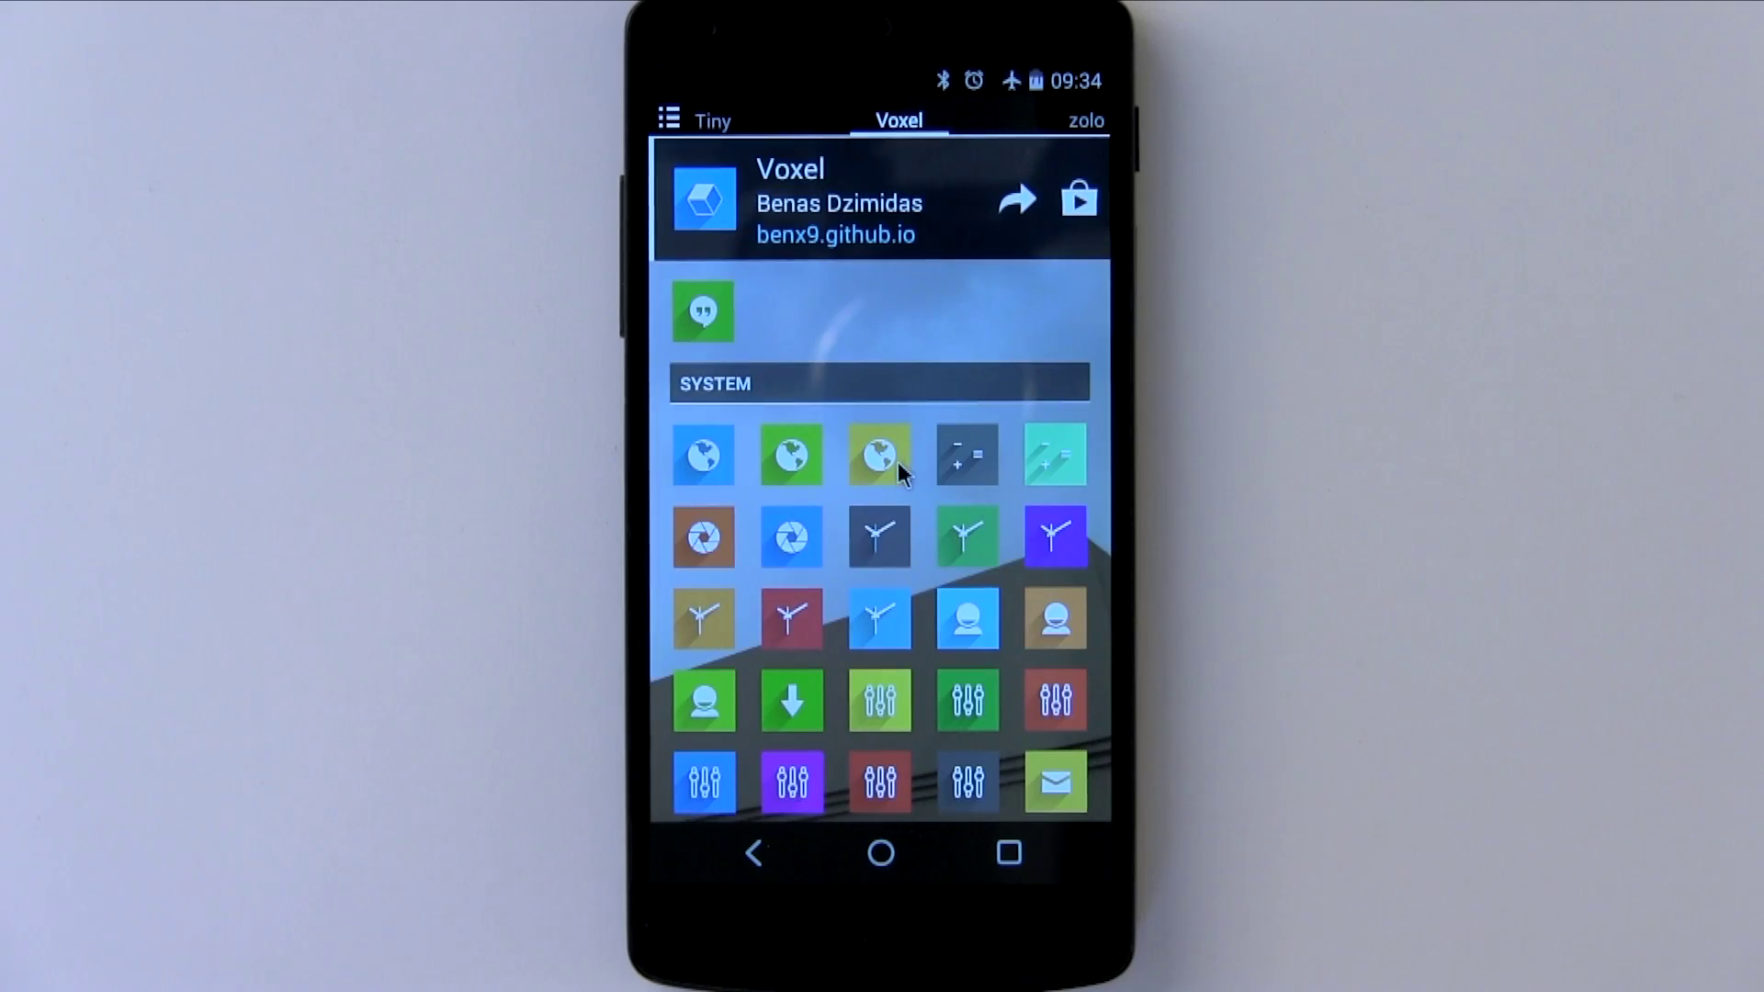
scroll(897, 462, "down", 1)
scroll(897, 461, "down", 1)
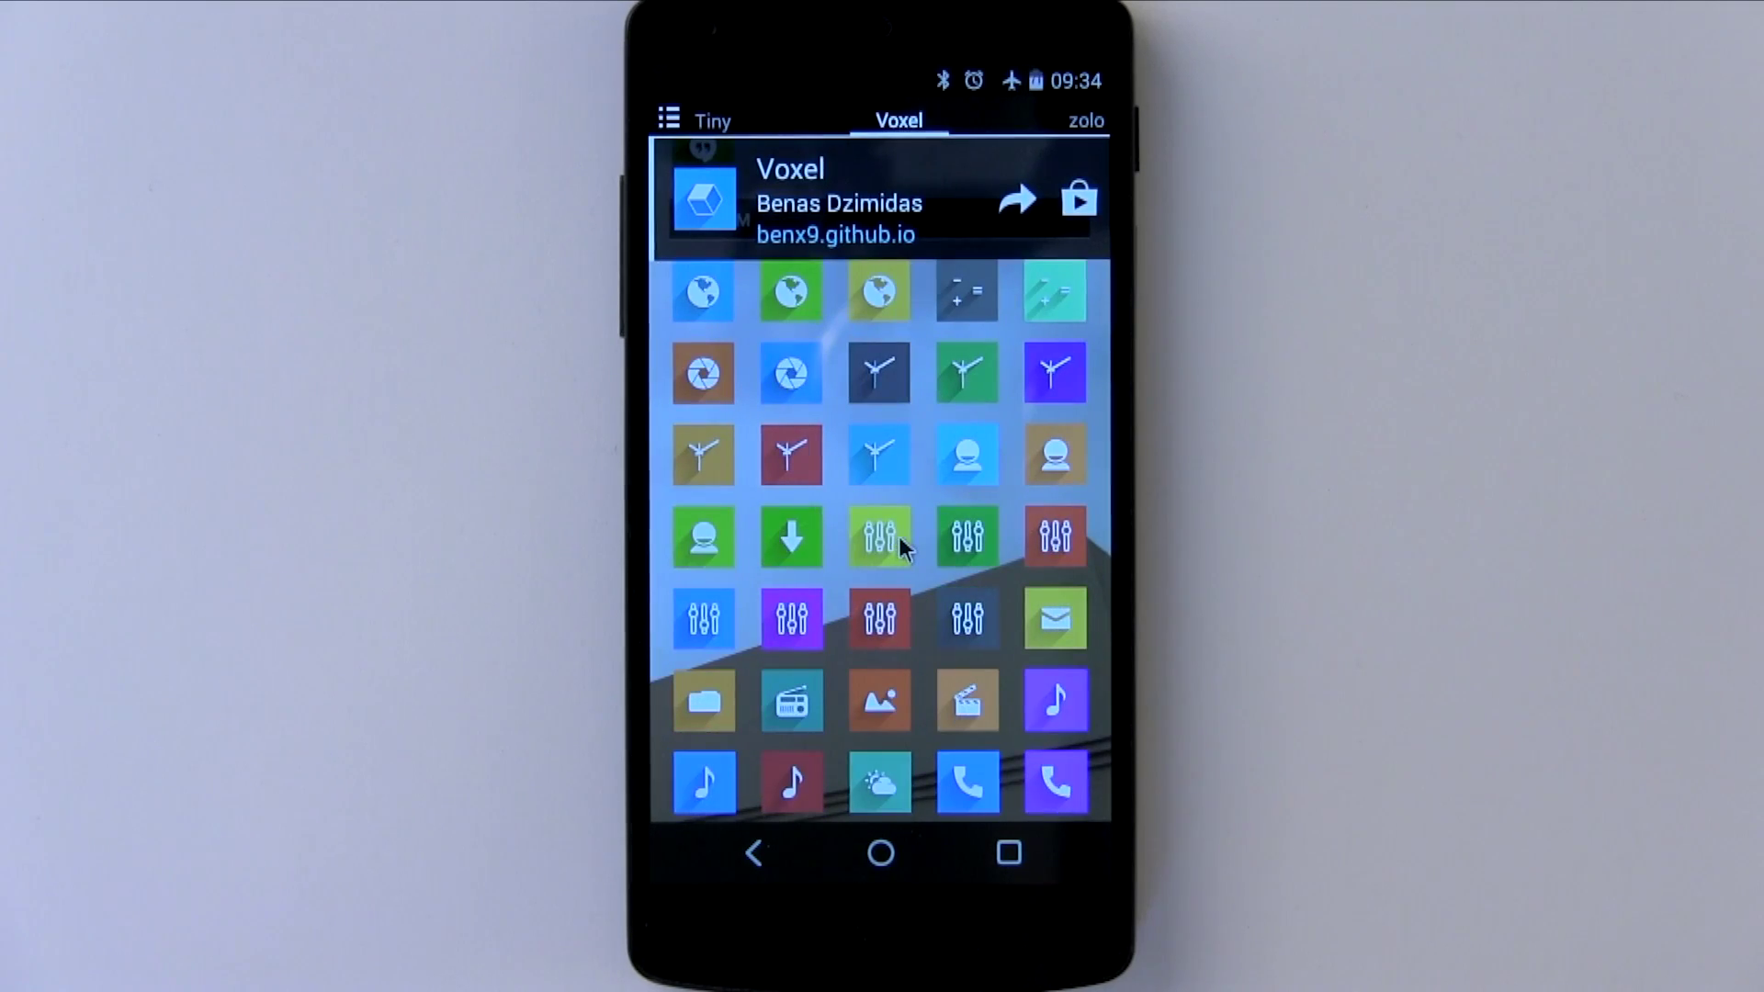
scroll(901, 537, "down", 2)
scroll(900, 536, "down", 5)
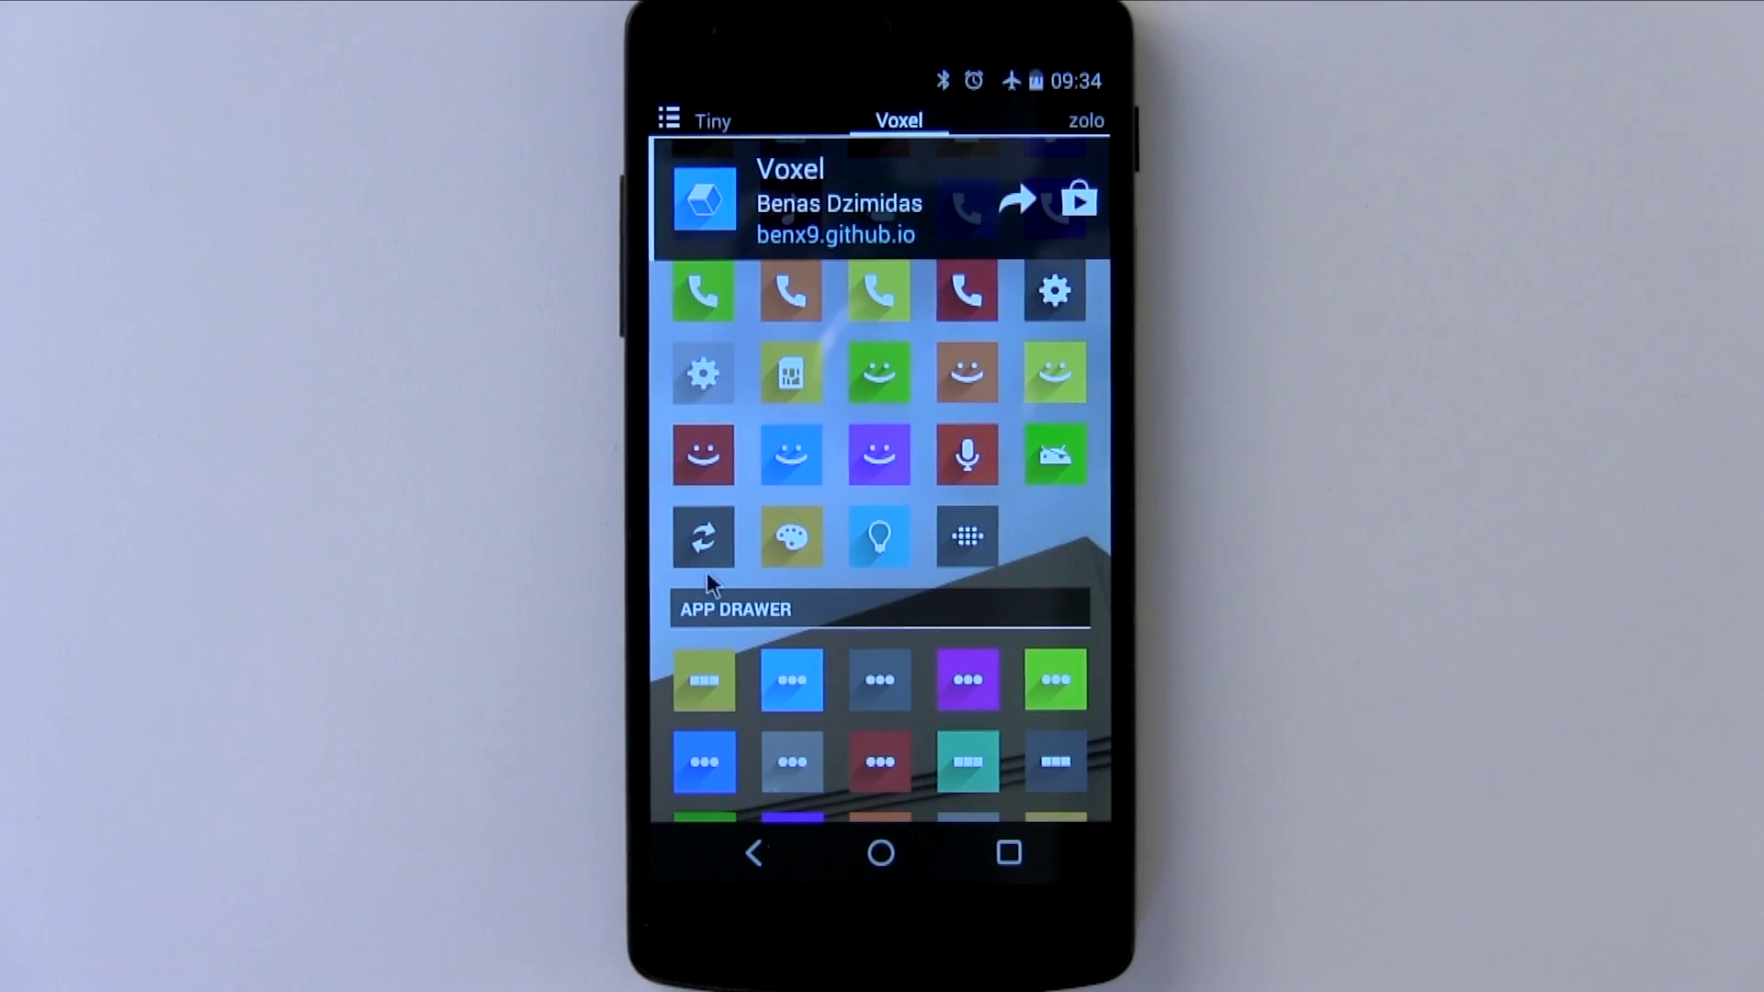
scroll(720, 606, "down", 1)
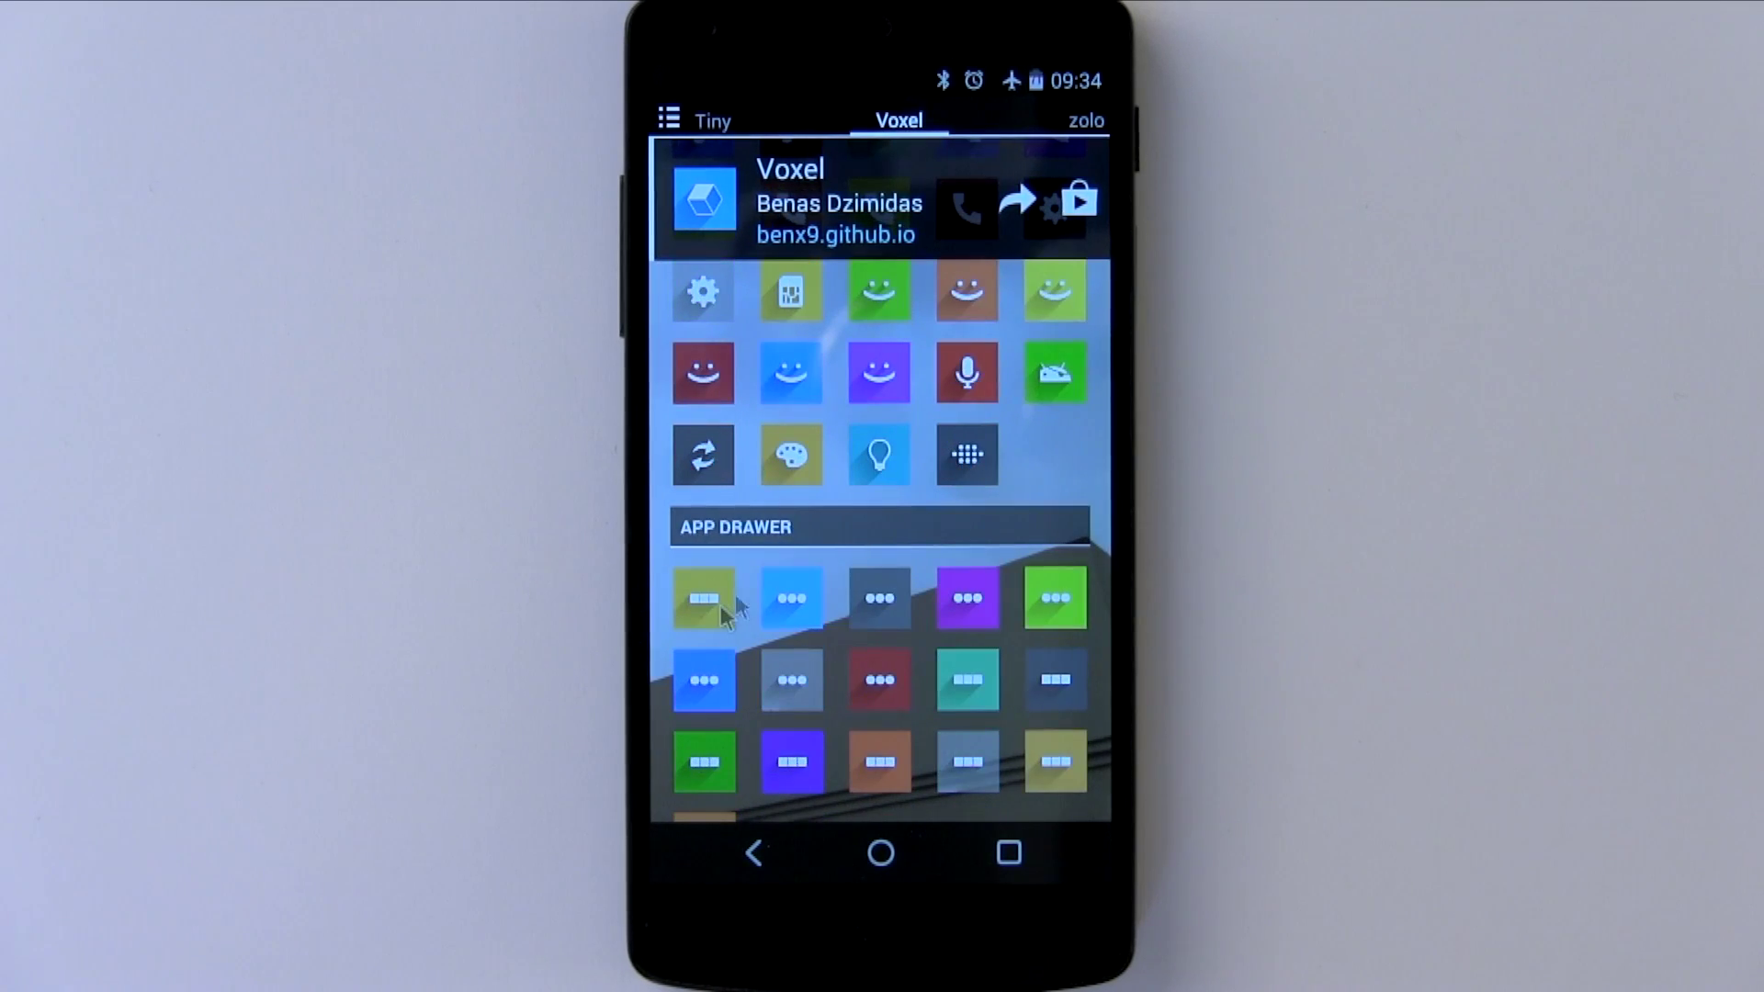
scroll(766, 587, "down", 6)
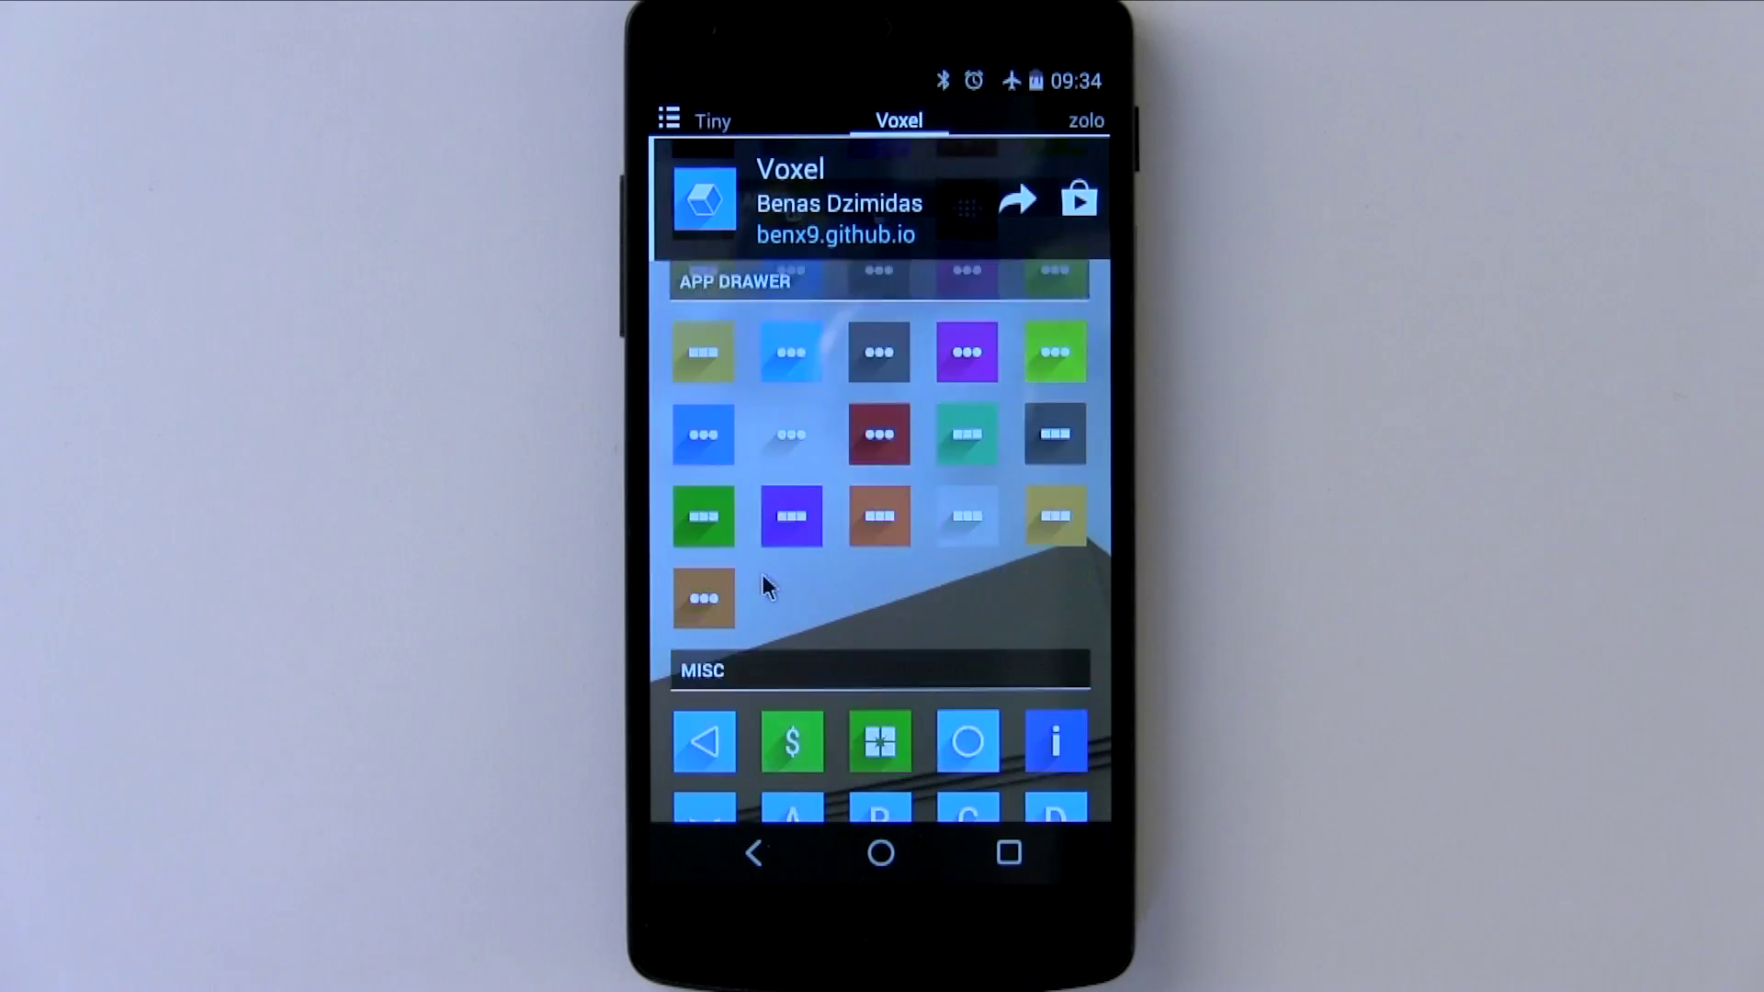
scroll(726, 571, "down", 8)
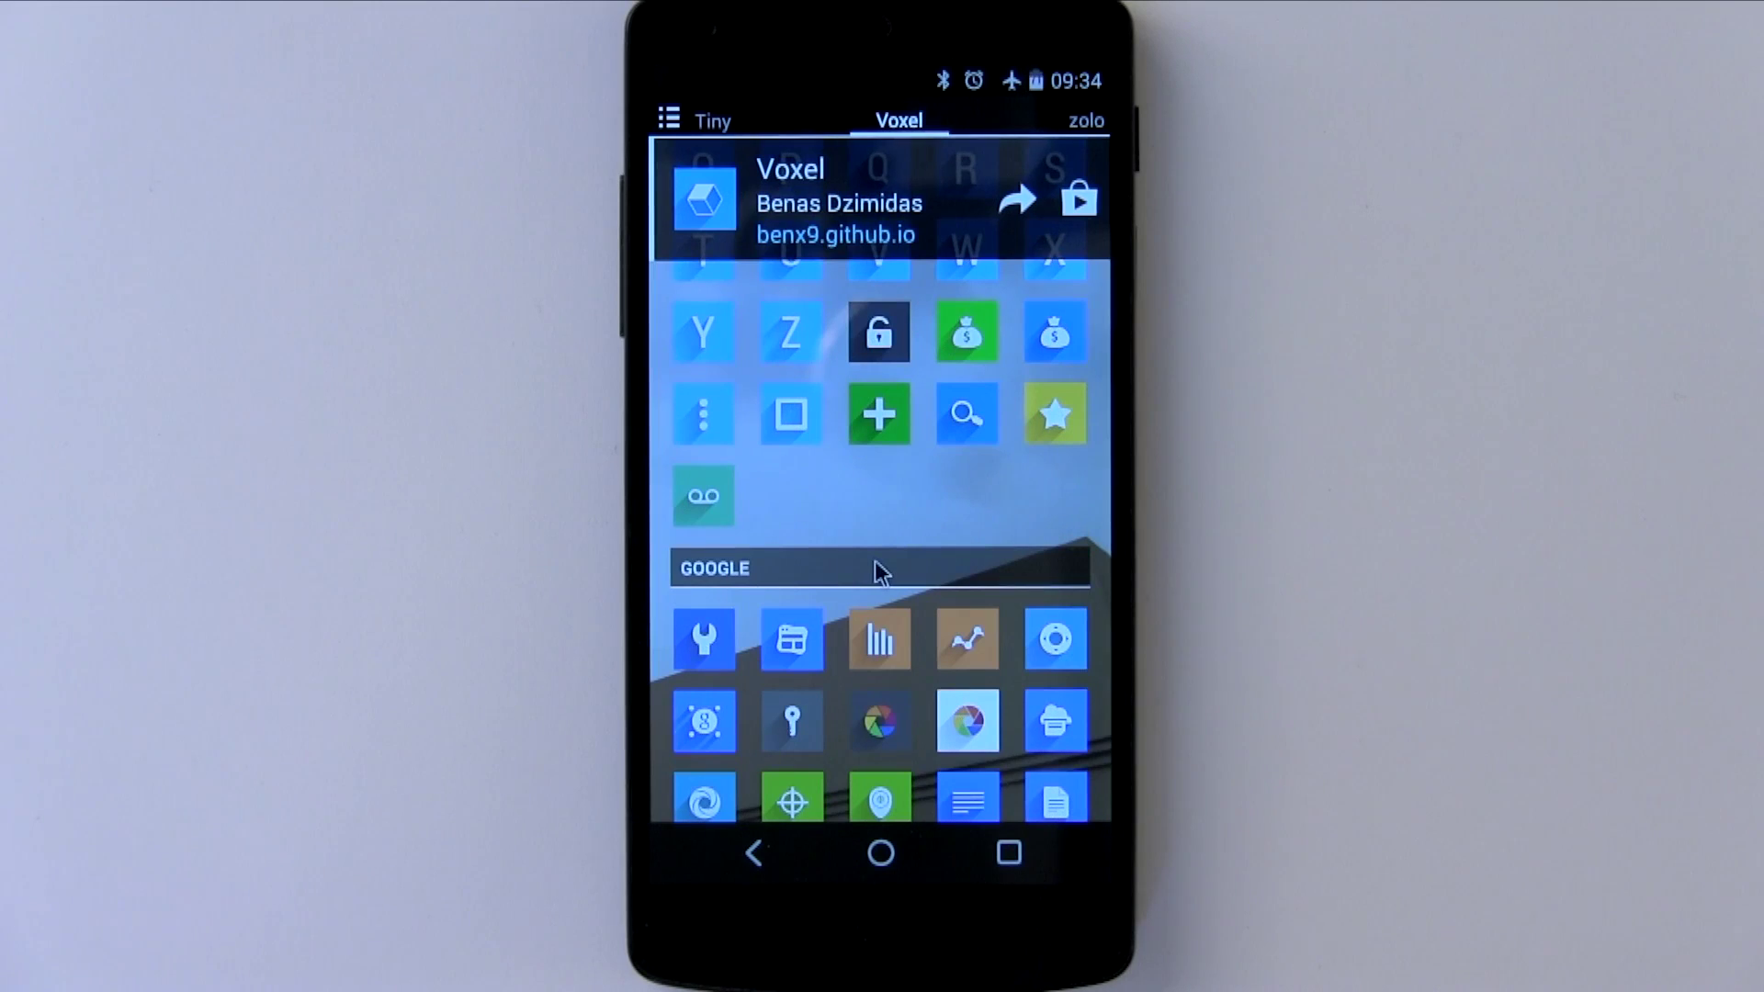
left_click(882, 855)
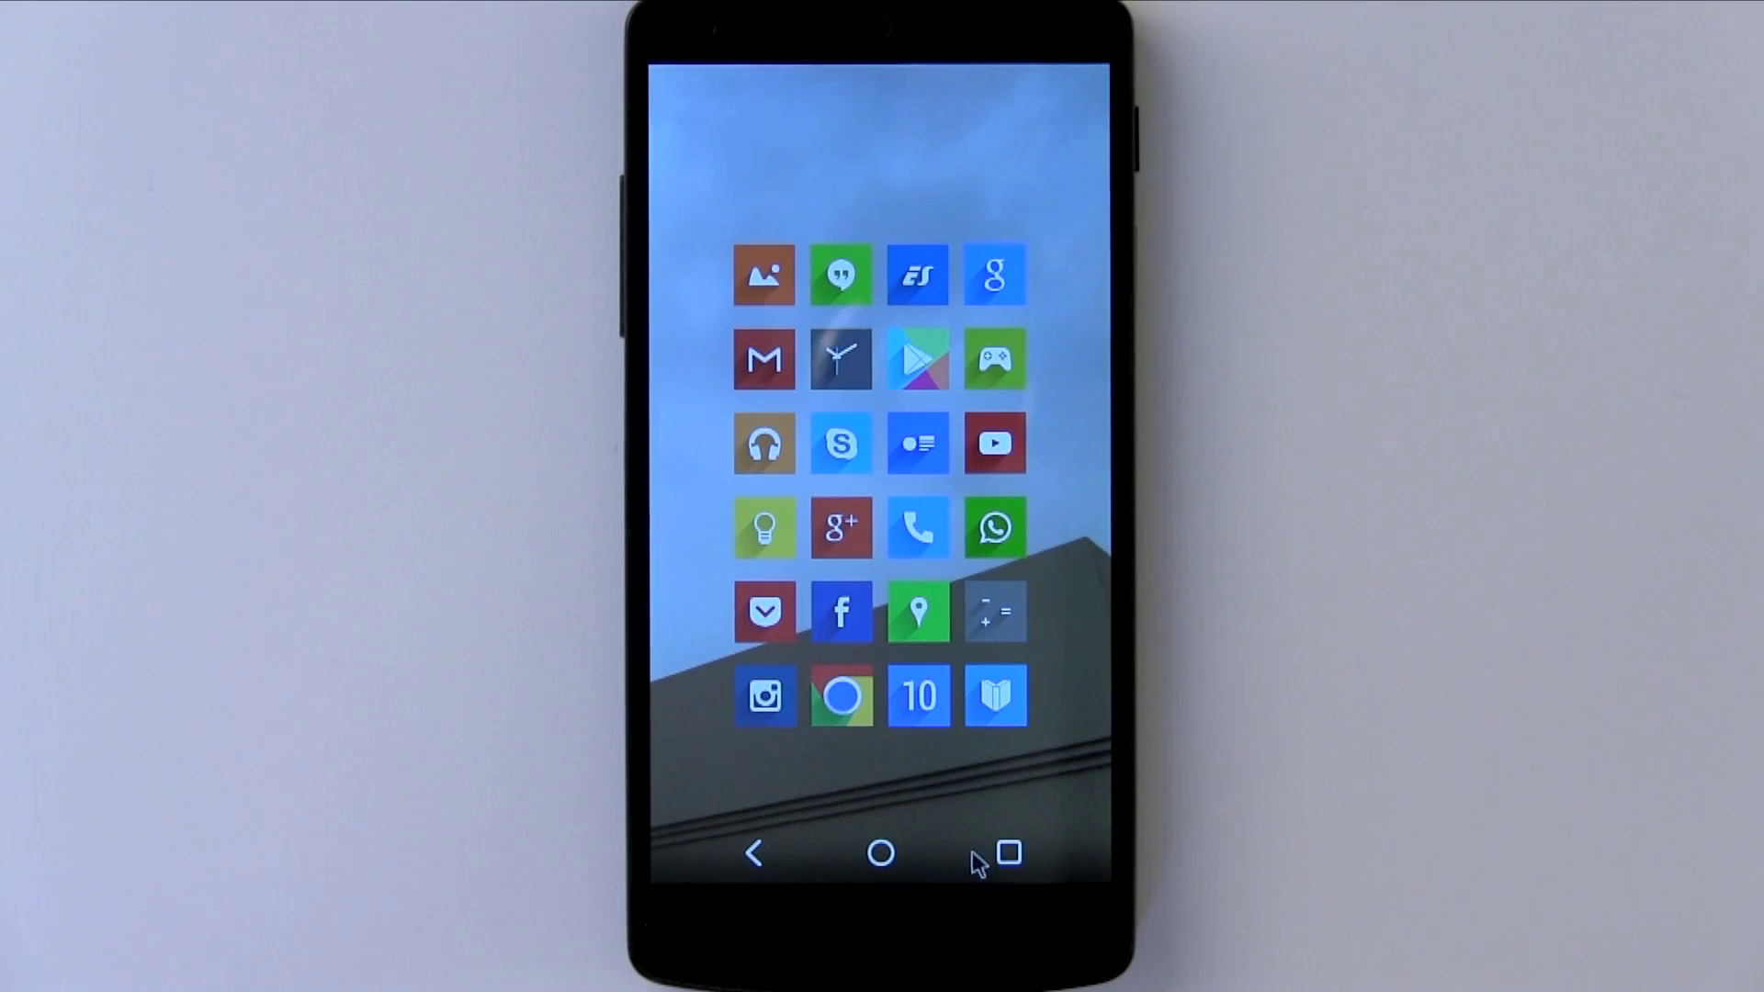
Step: Reopen Voxel from Recents, look through its Mato wallpaper gallery, then return to the Welcome to Voxel page
left_click(1008, 855)
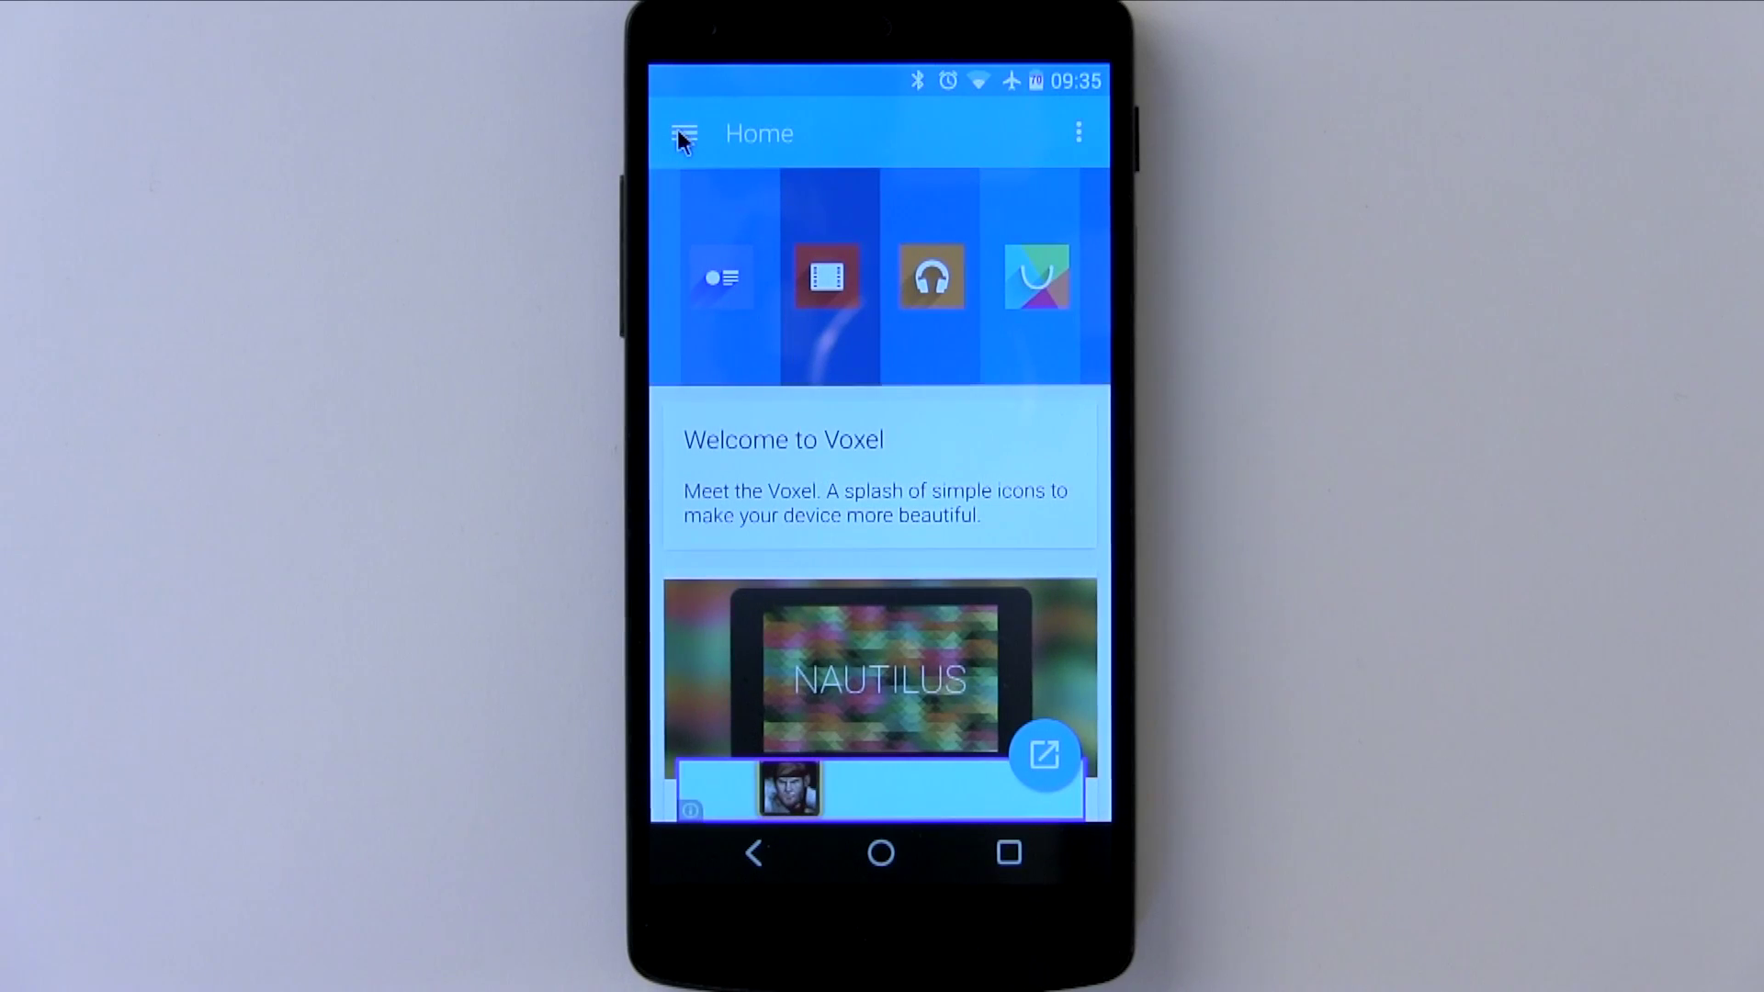
left_click(681, 136)
left_click(681, 136)
left_click(681, 136)
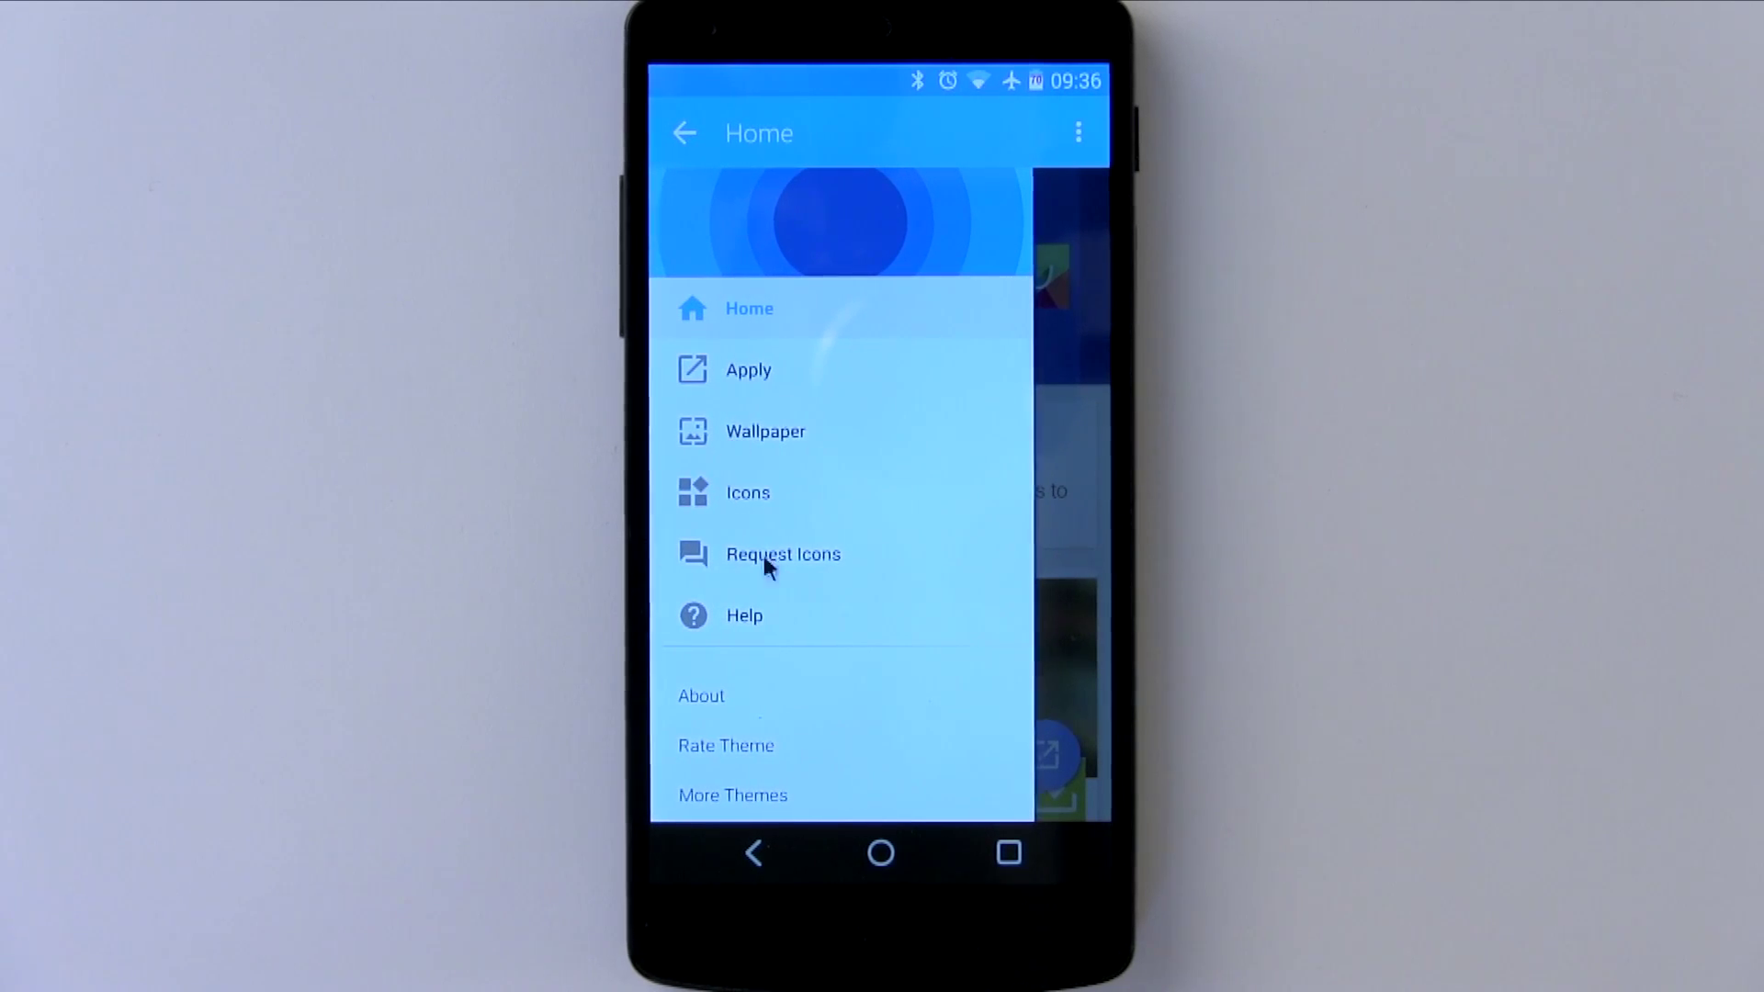
left_click(783, 445)
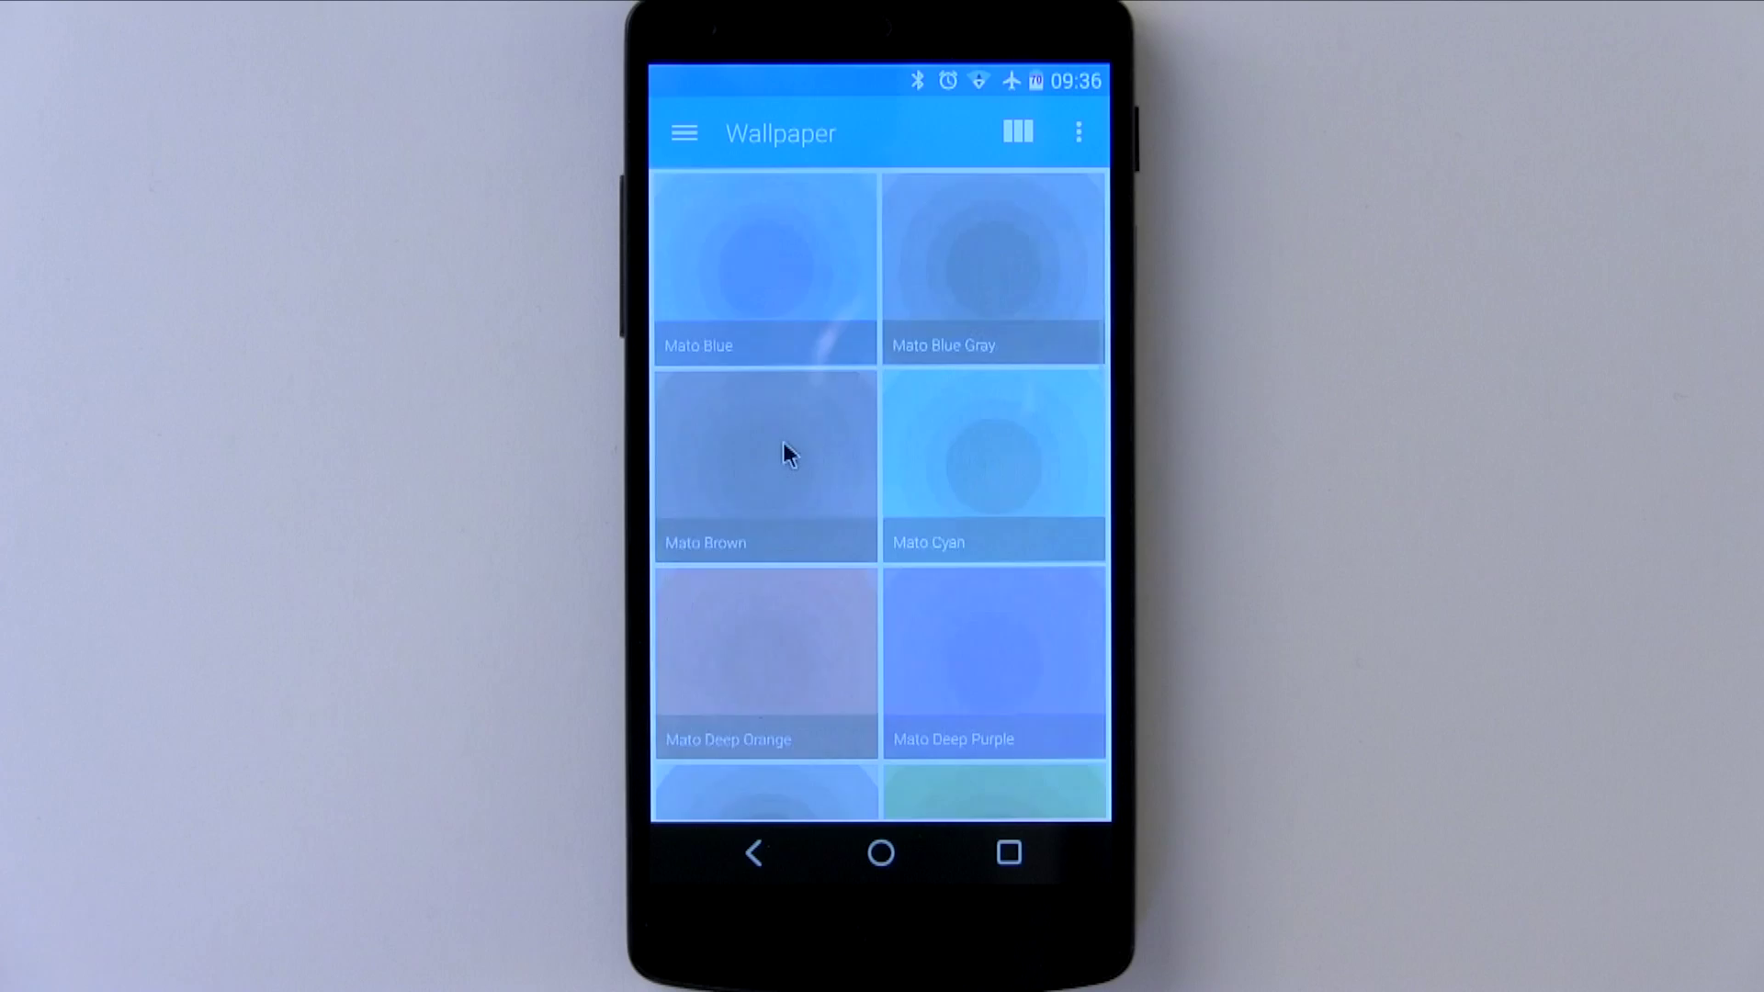
mouse_move(817, 588)
left_mouse_down()
mouse_move(855, 315)
mouse_move(800, 595)
left_mouse_up()
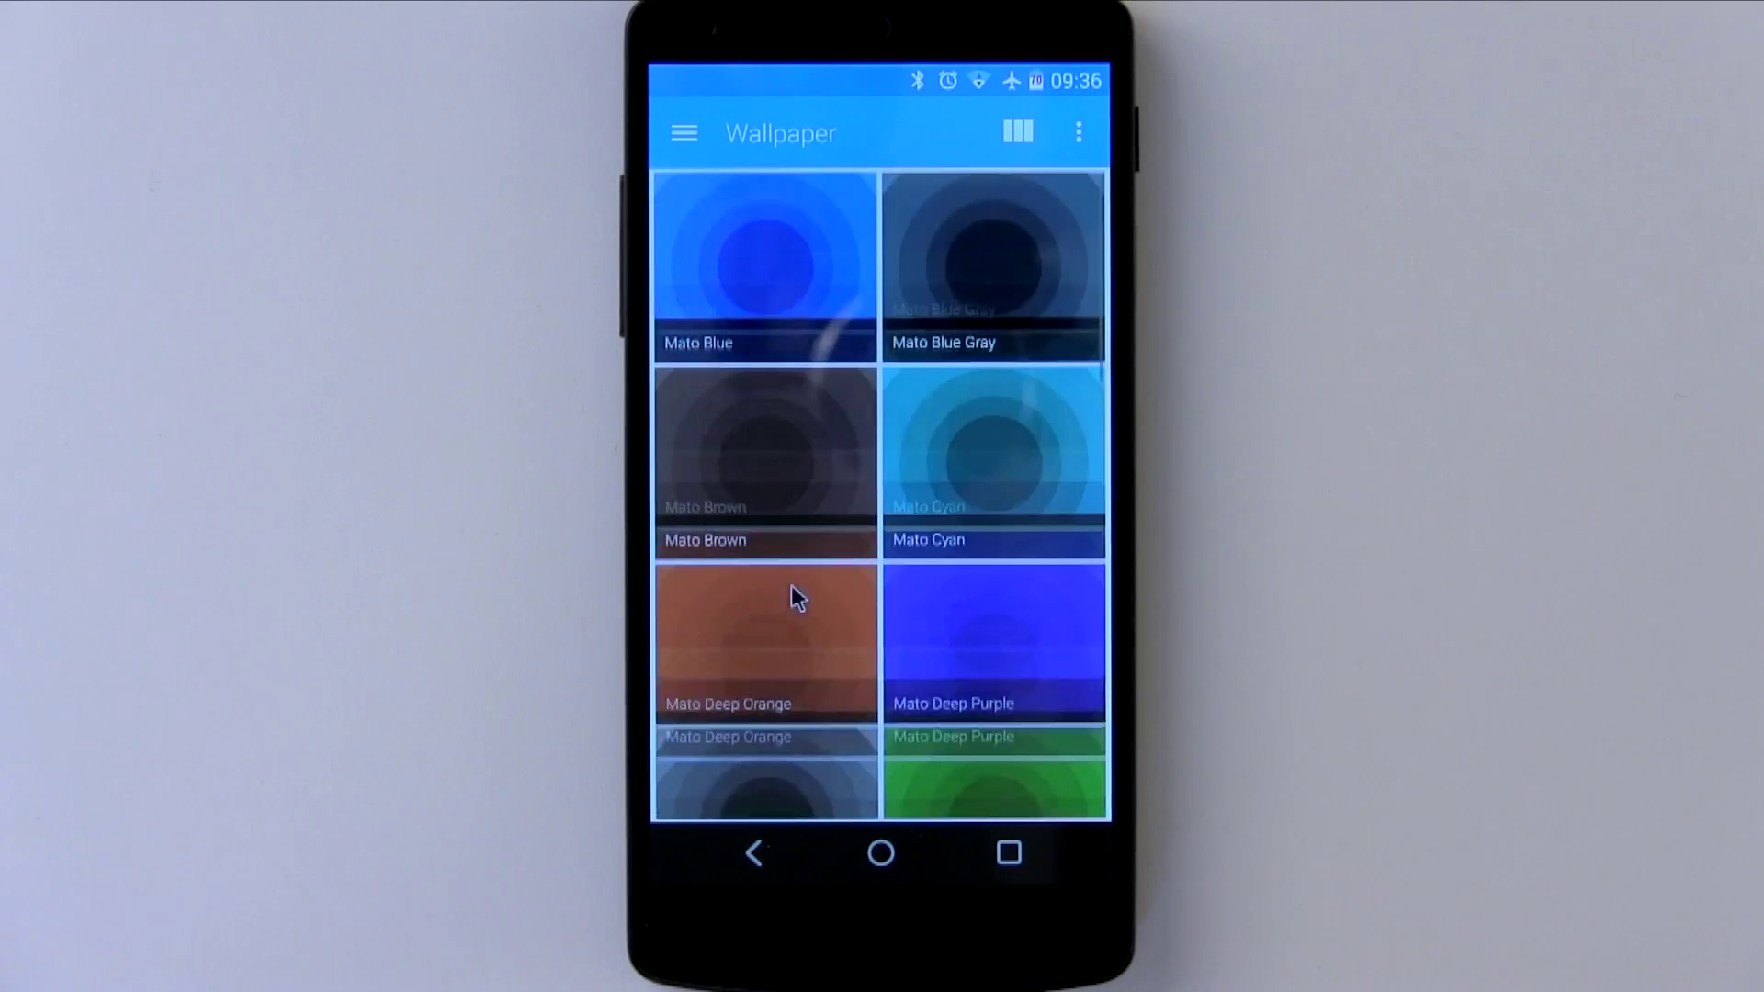
left_click(685, 135)
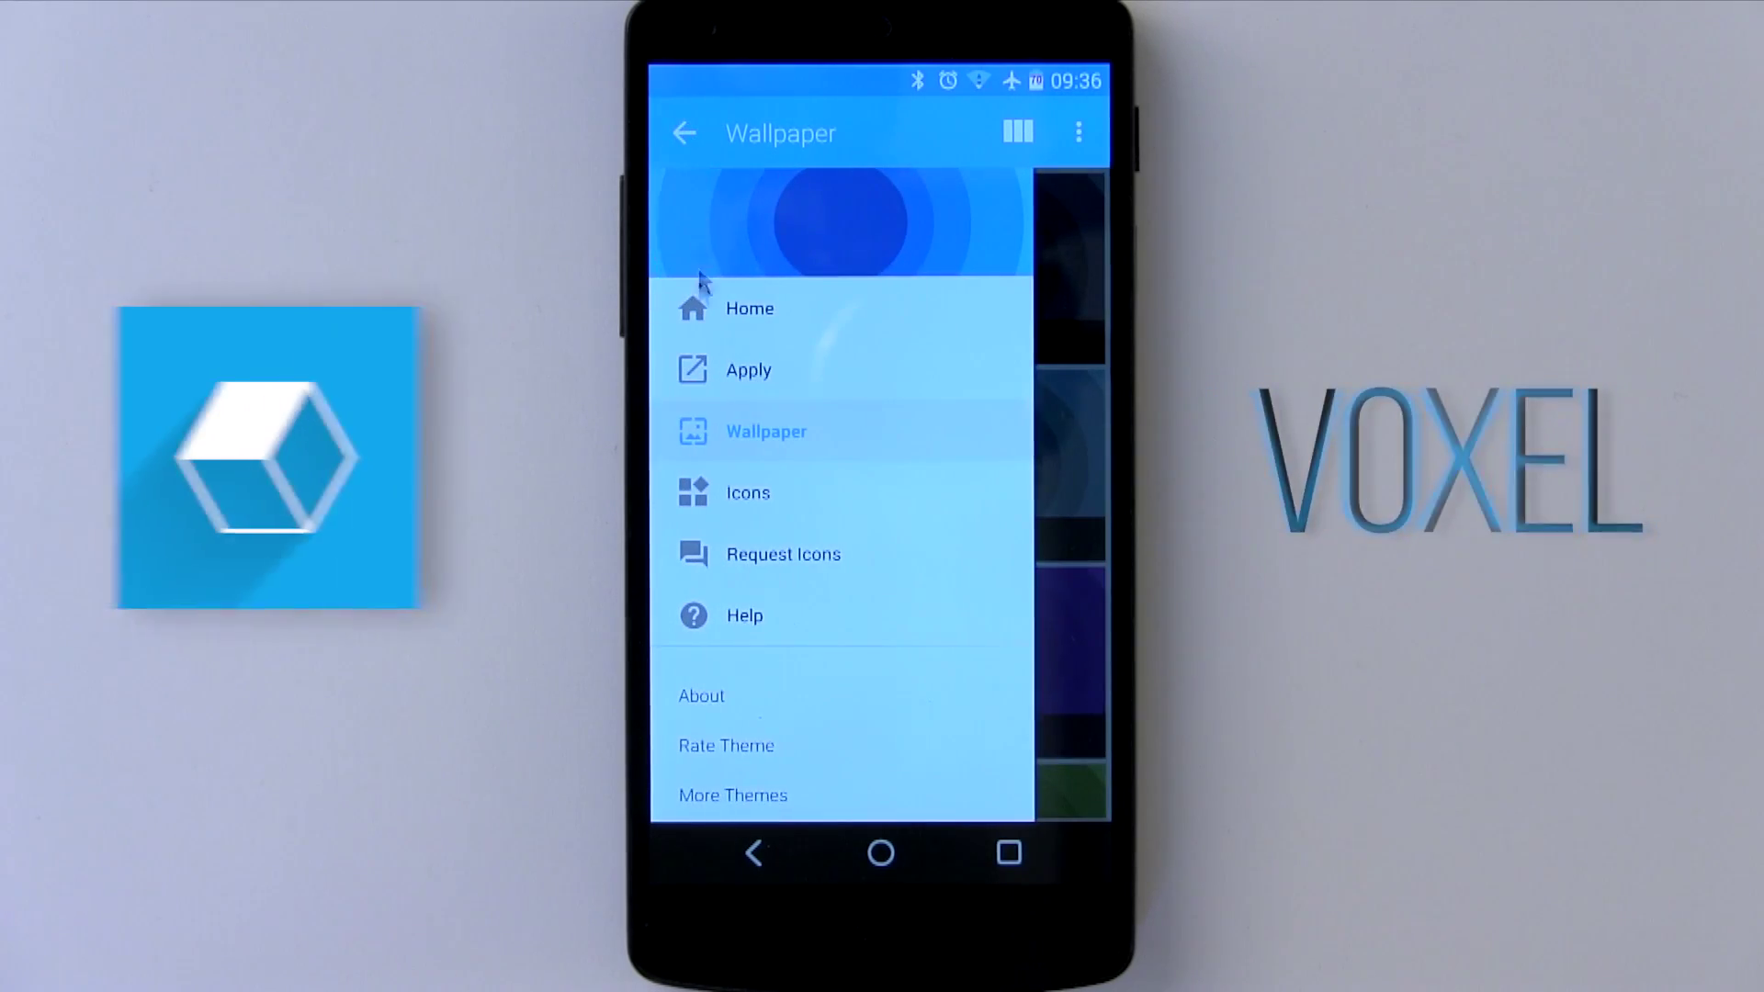
left_click(731, 340)
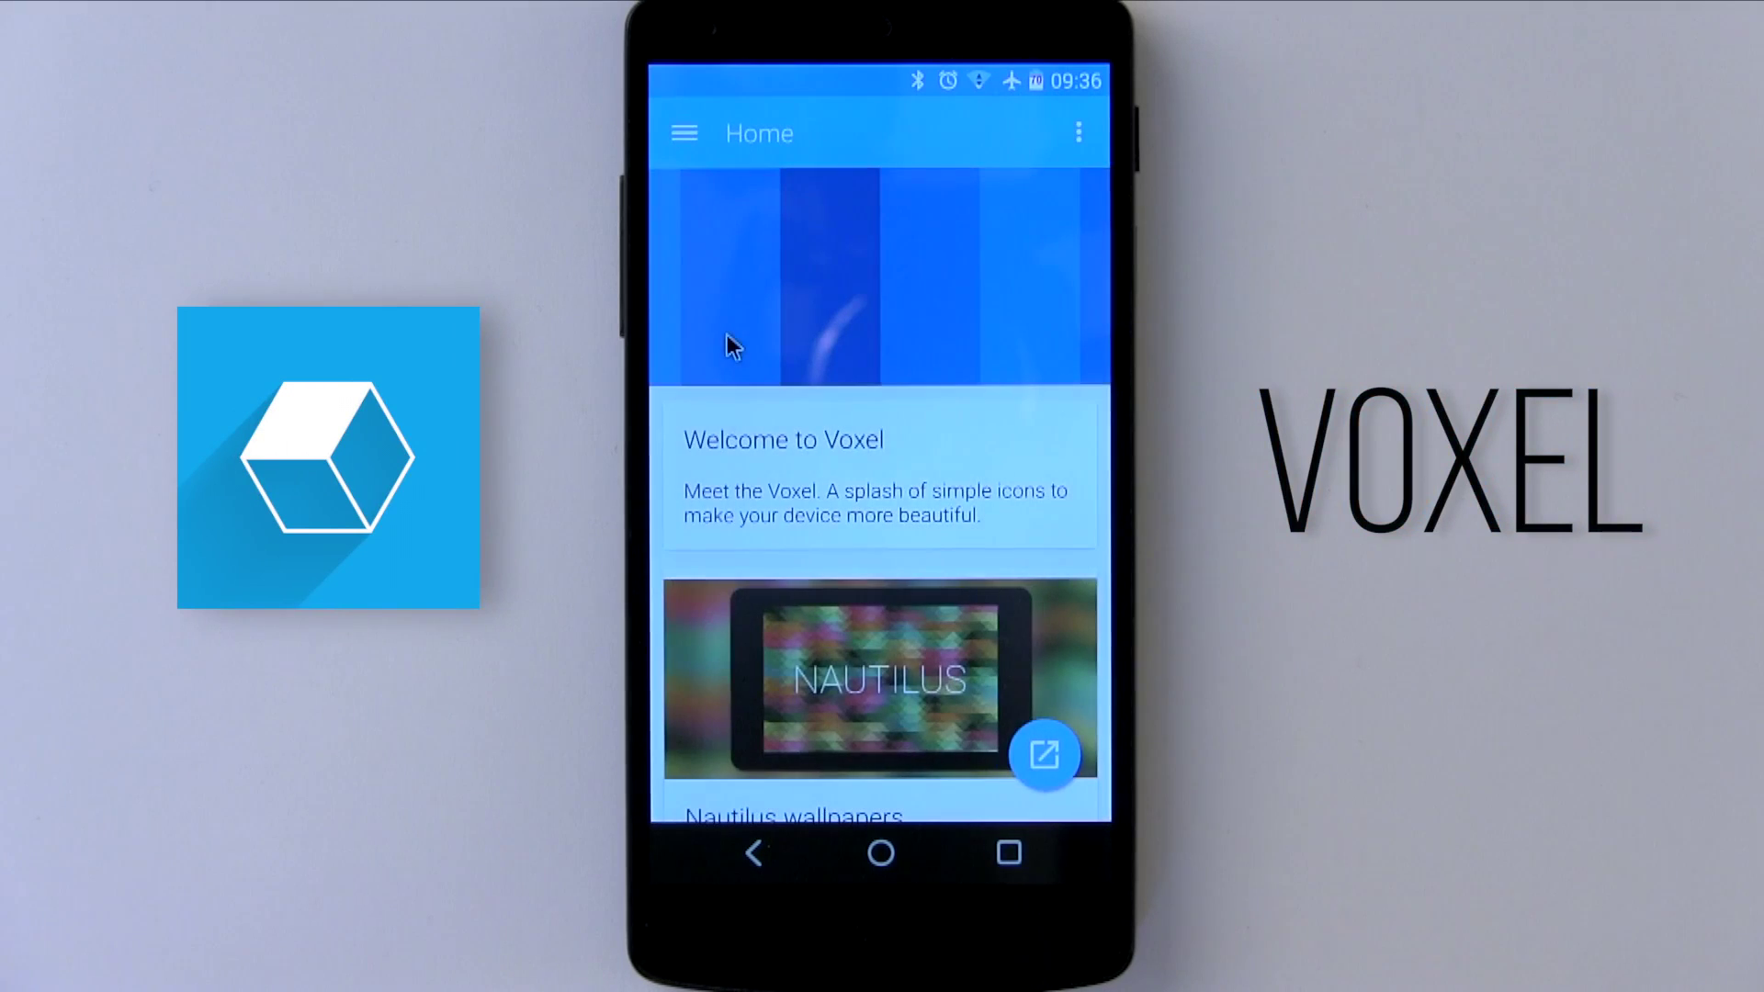
Step: Exit Voxel back to the phone's home screen
left_click(880, 864)
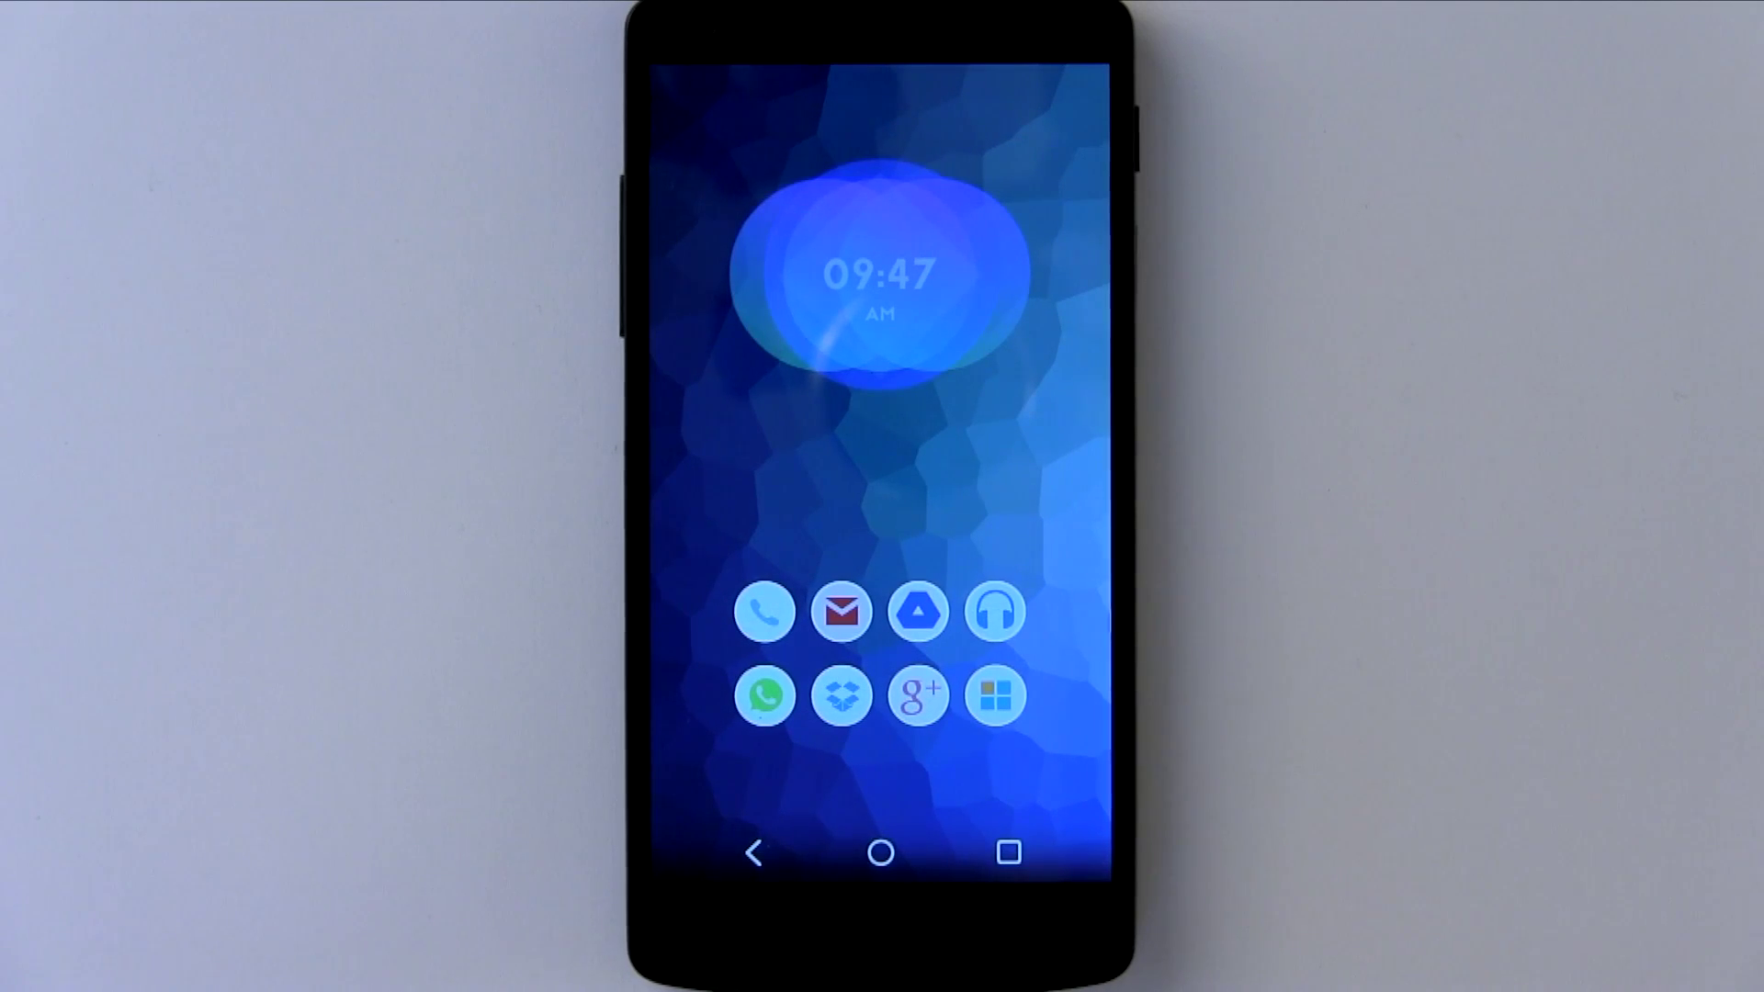
Step: Swipe into the Nova app drawer showing the round pastel app icons
left_click_drag(1107, 622, 835, 608)
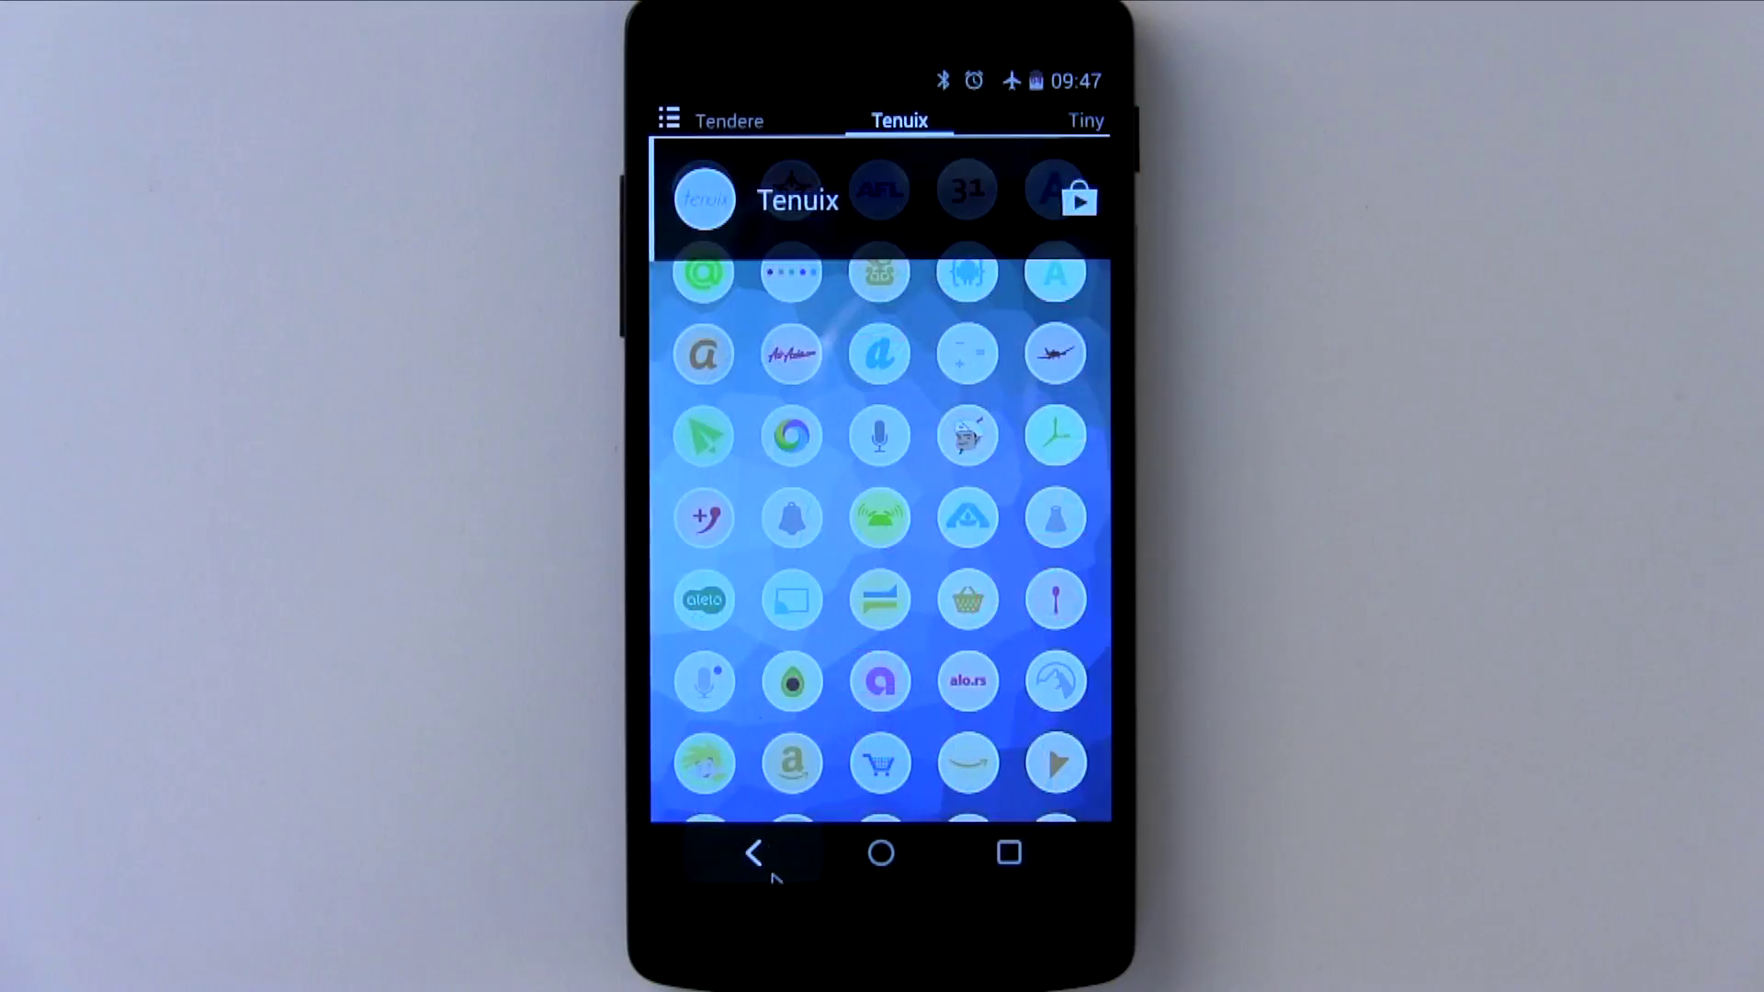
left_click(771, 873)
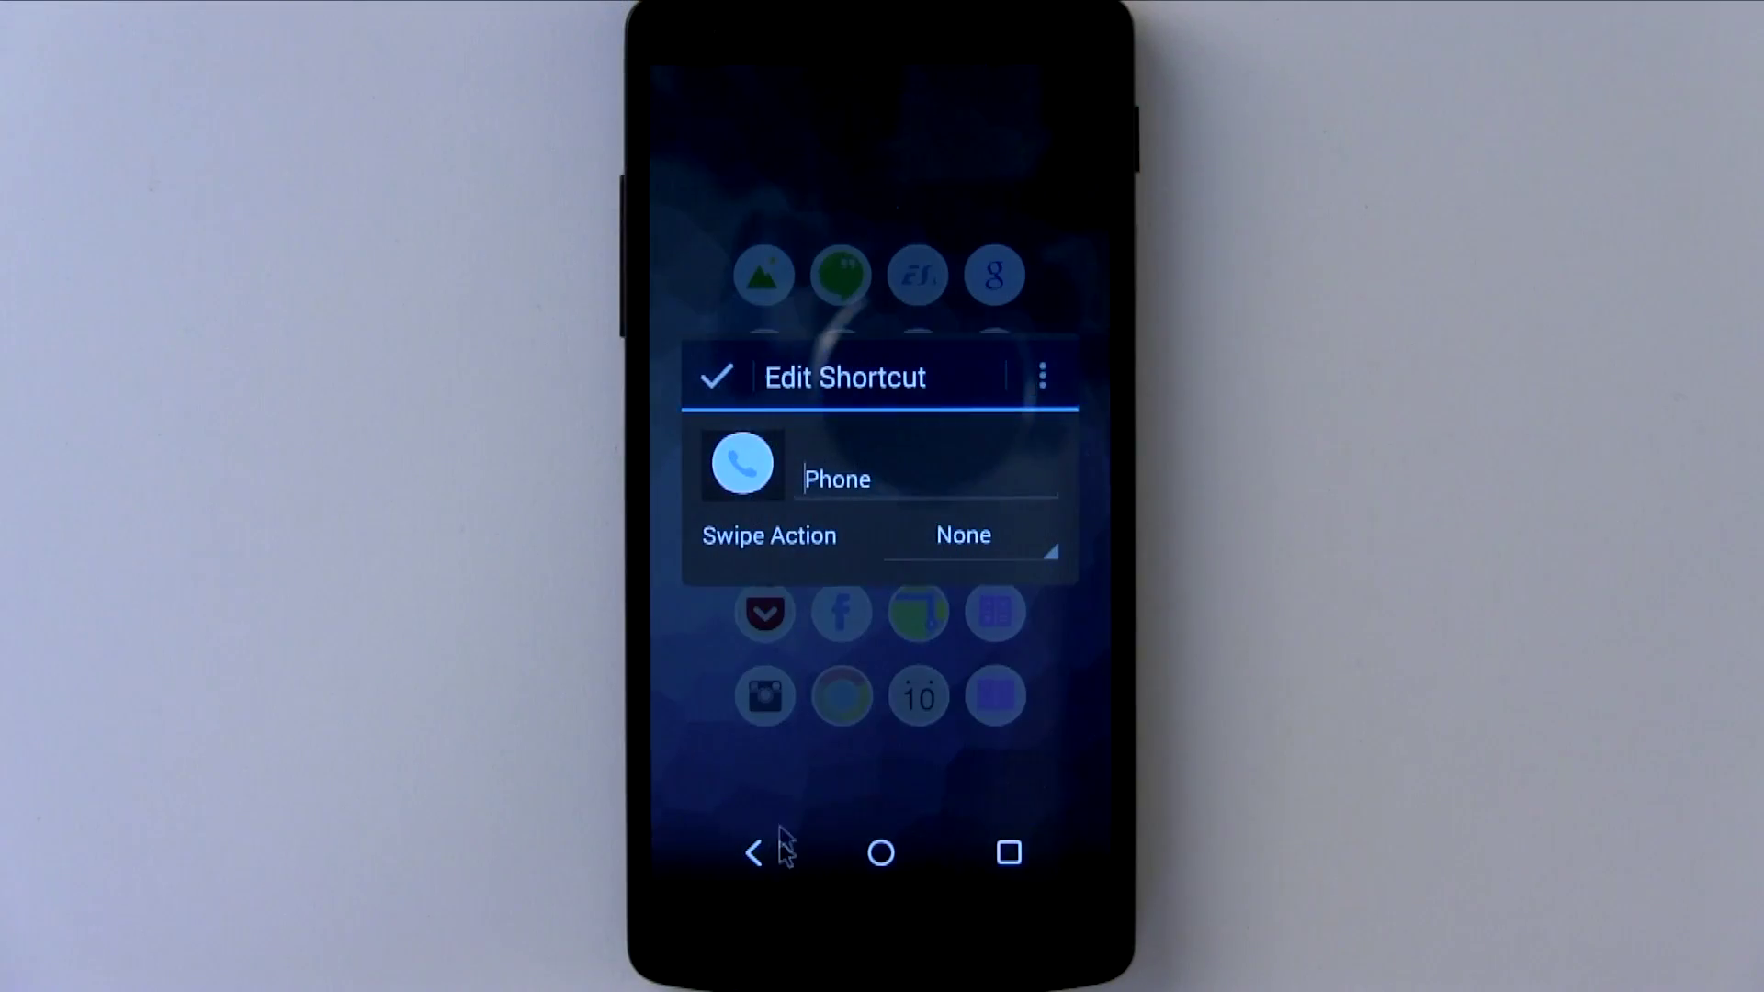
left_click(714, 871)
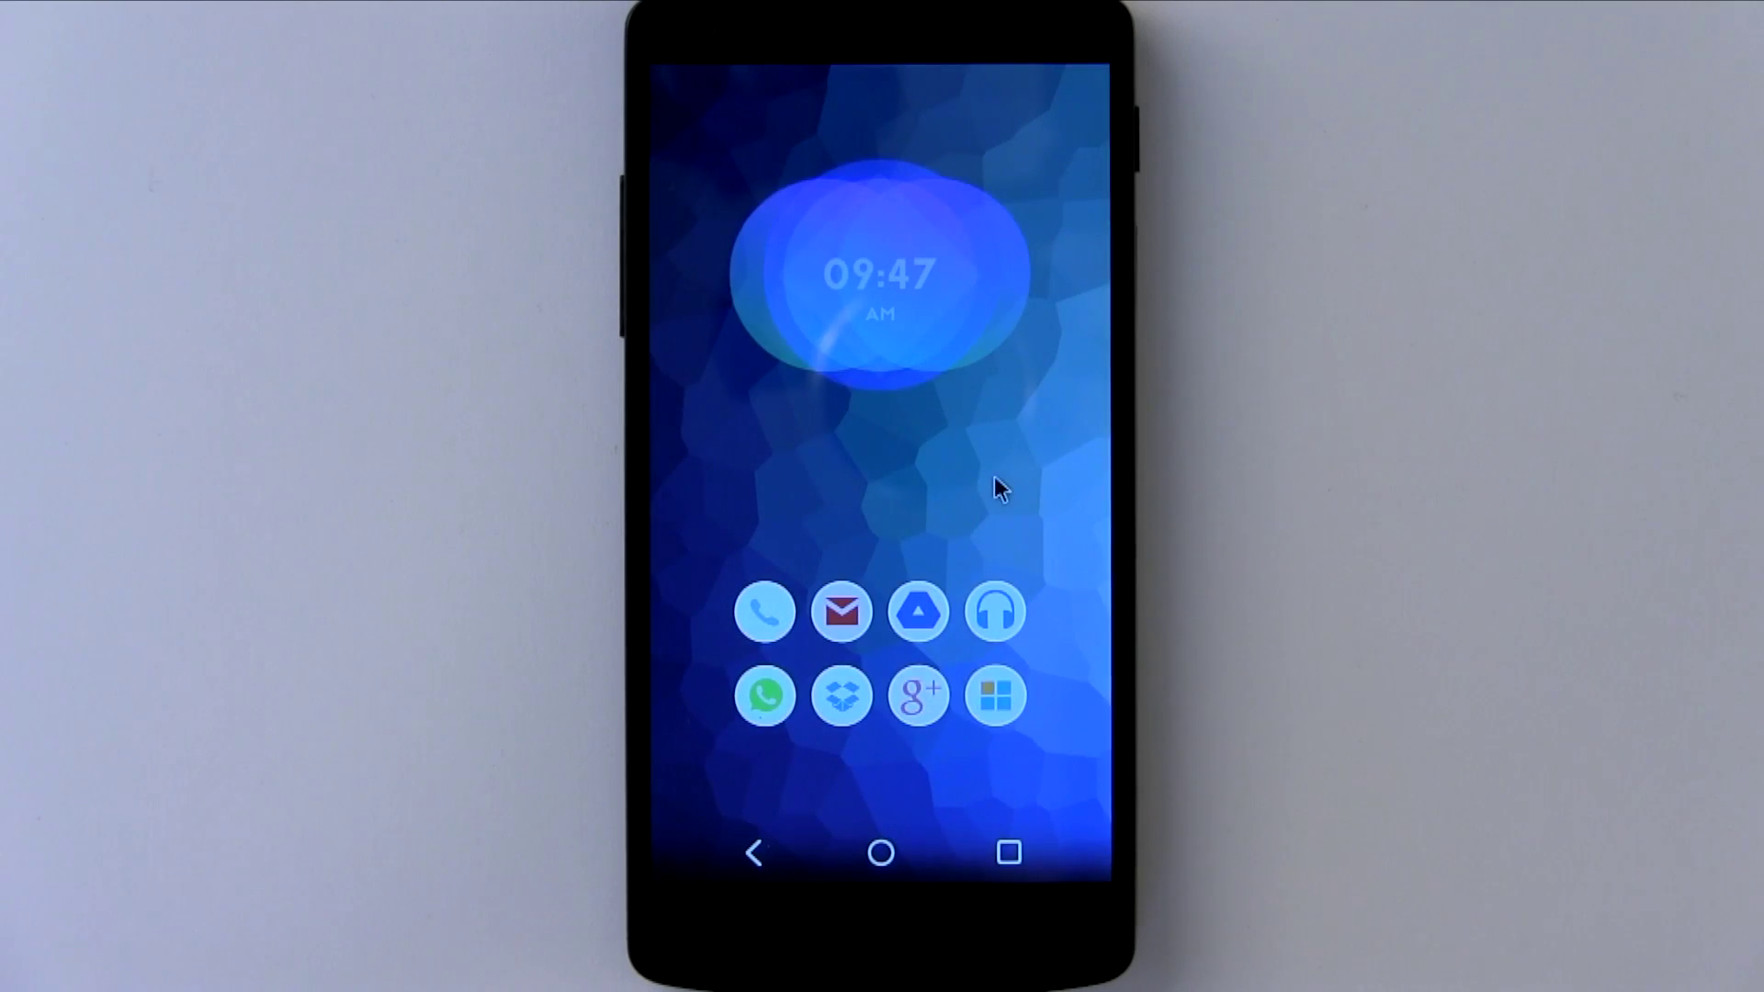
left_click(1000, 488)
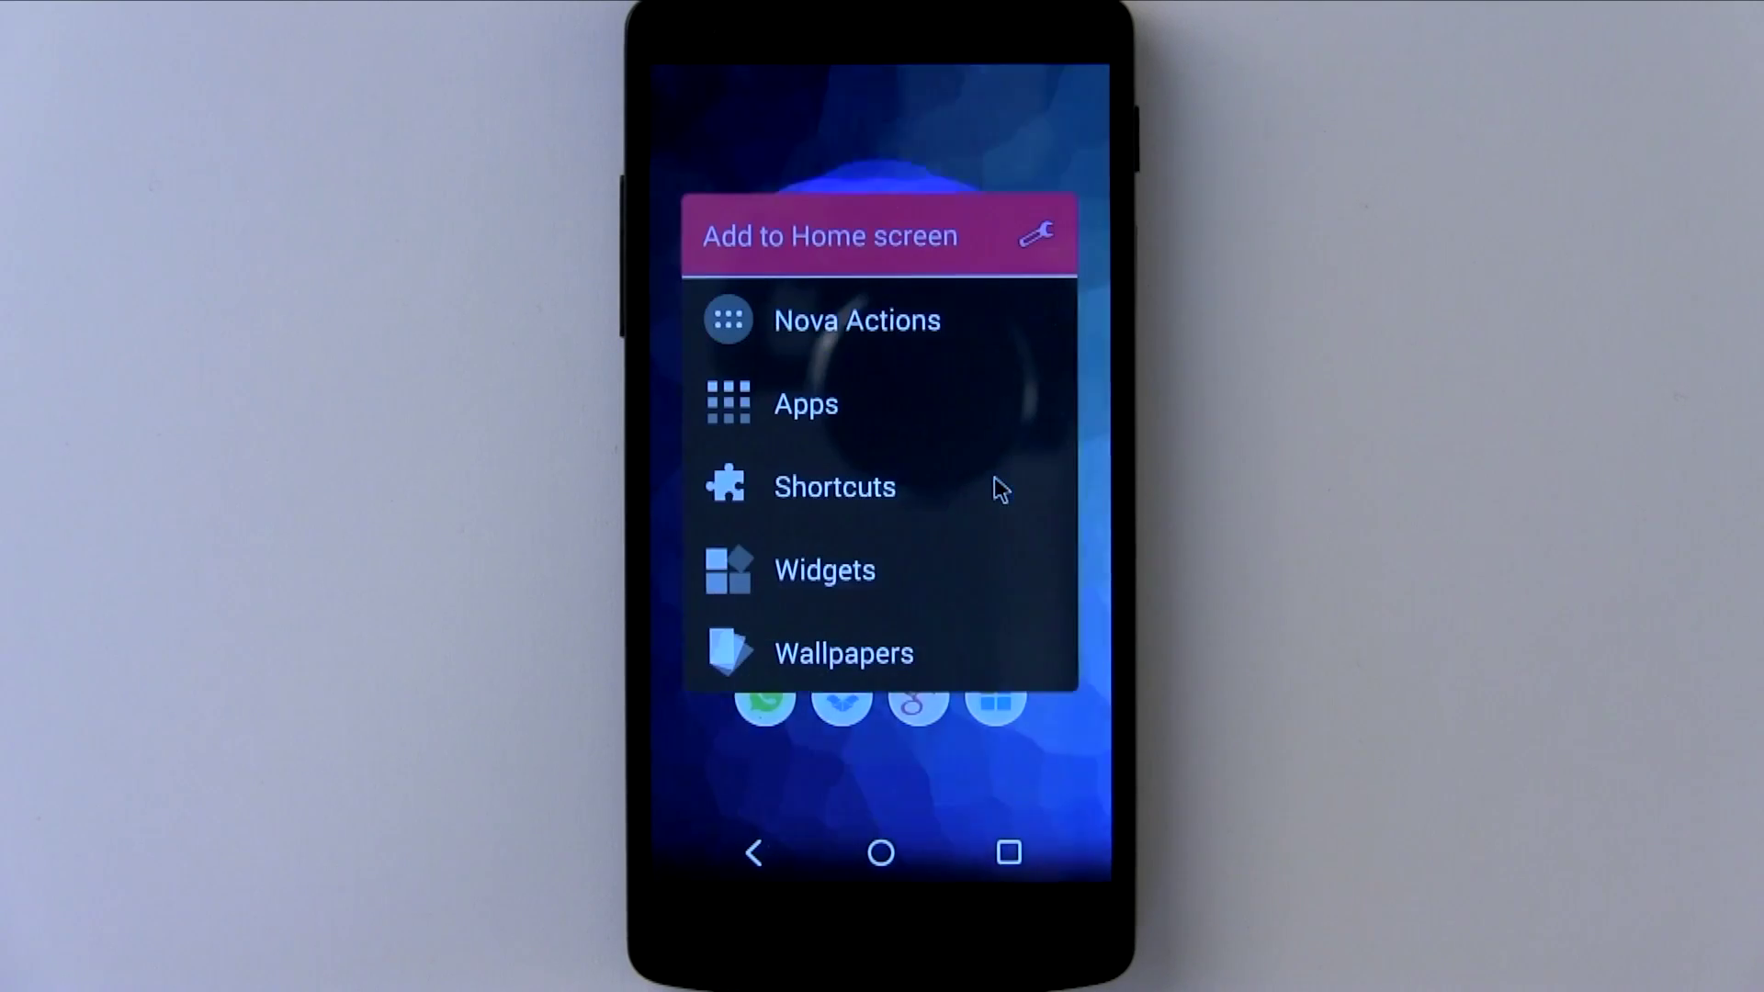
left_click(788, 662)
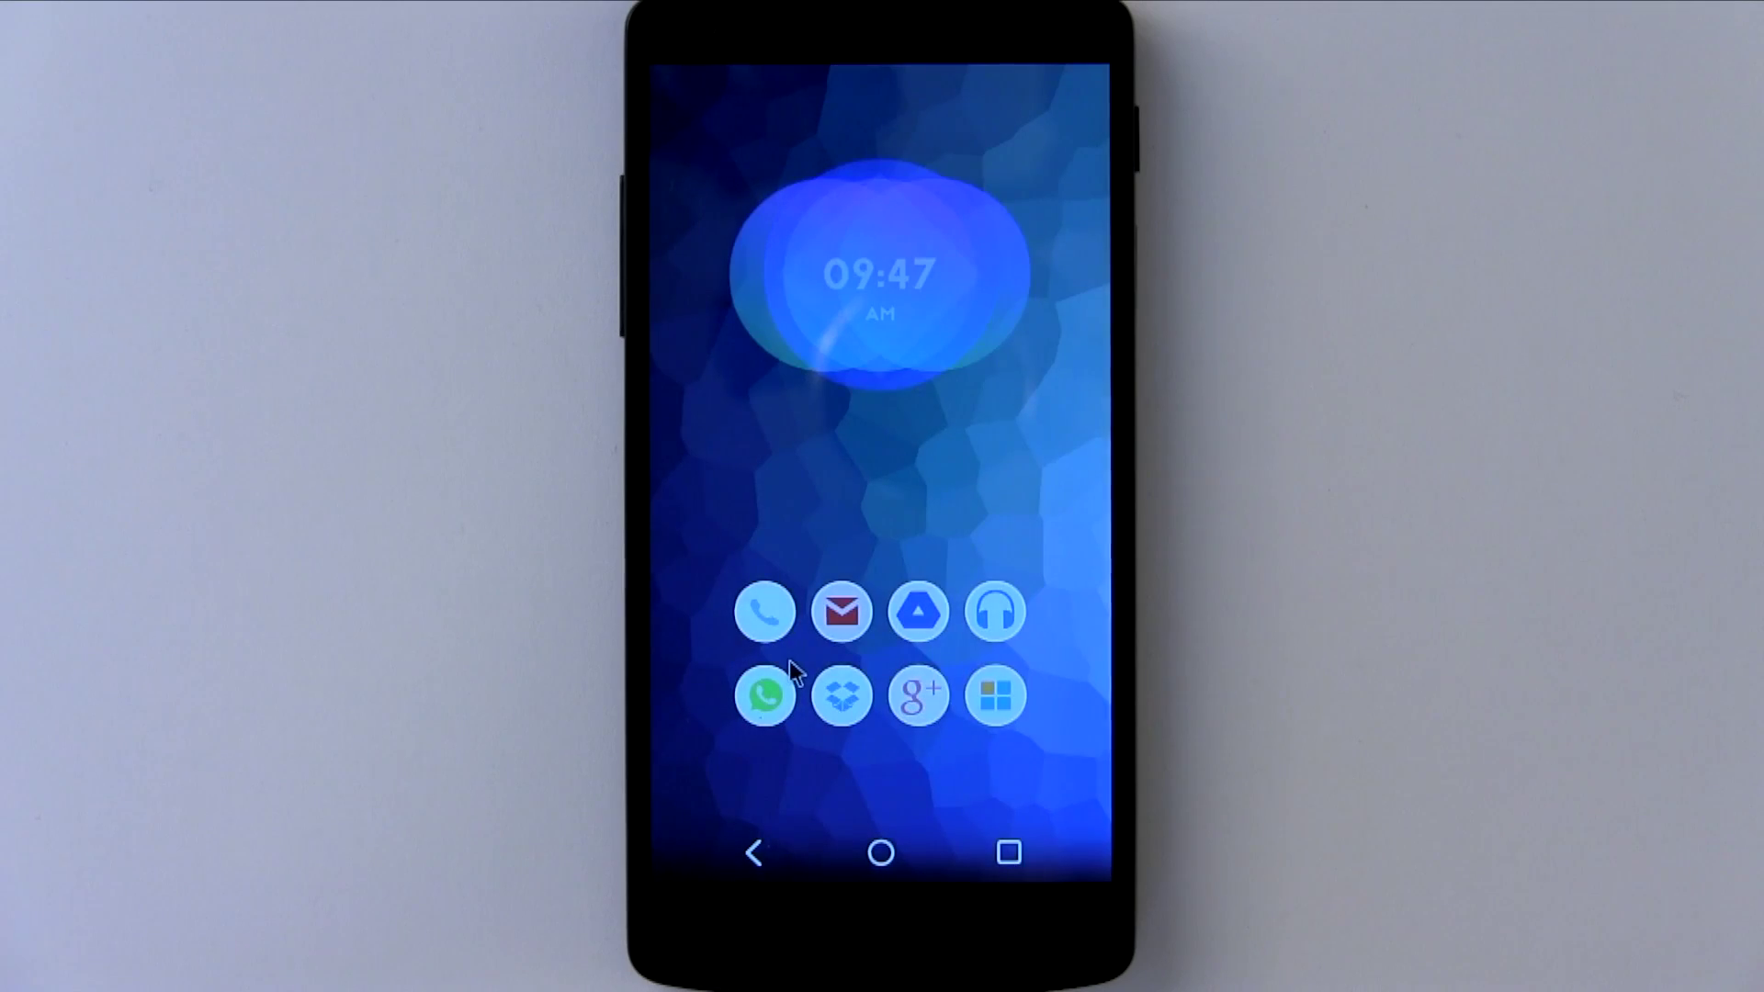
left_click_drag(764, 677, 807, 444)
scroll(814, 616, "down", 2)
left_click(776, 850)
left_click_drag(918, 563, 854, 516)
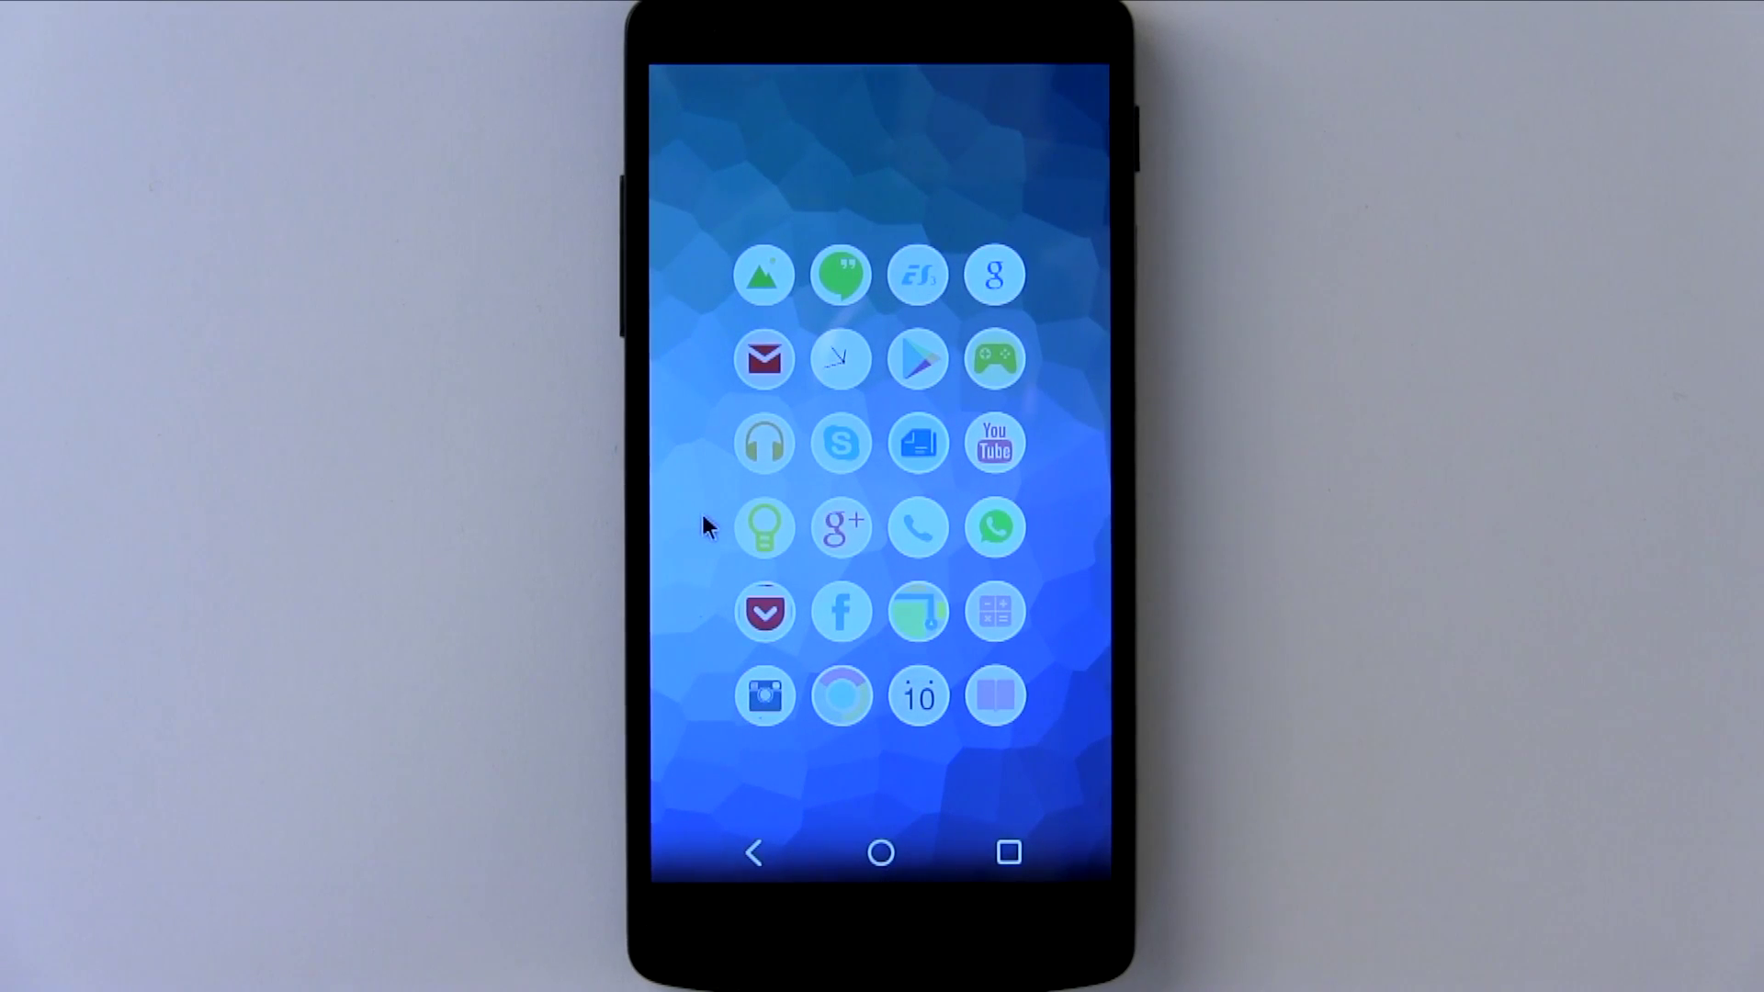
Step: Swipe out of the app drawer back to the home page with the clock widget
left_click_drag(702, 517, 1036, 537)
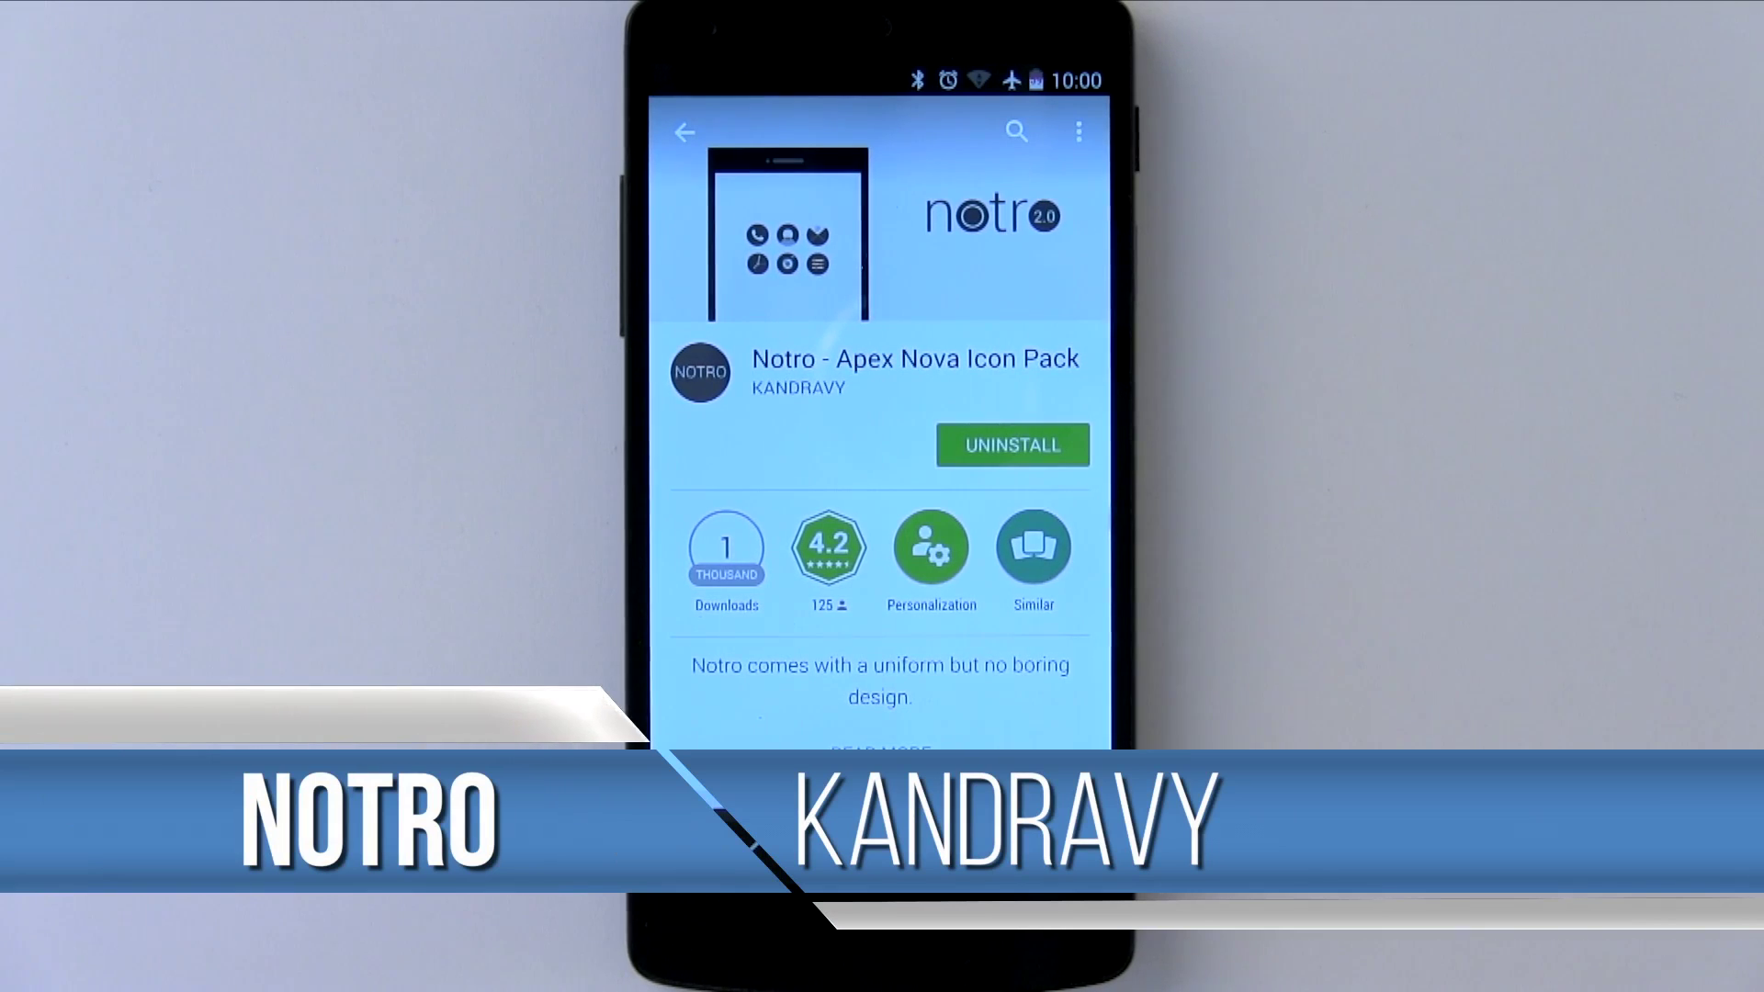
Step: Scroll through the Notro - Apex Nova Icon Pack listing, then go to the sailboat home screen
scroll(1015, 594, "down", 1)
left_click_drag(1012, 585, 1040, 430)
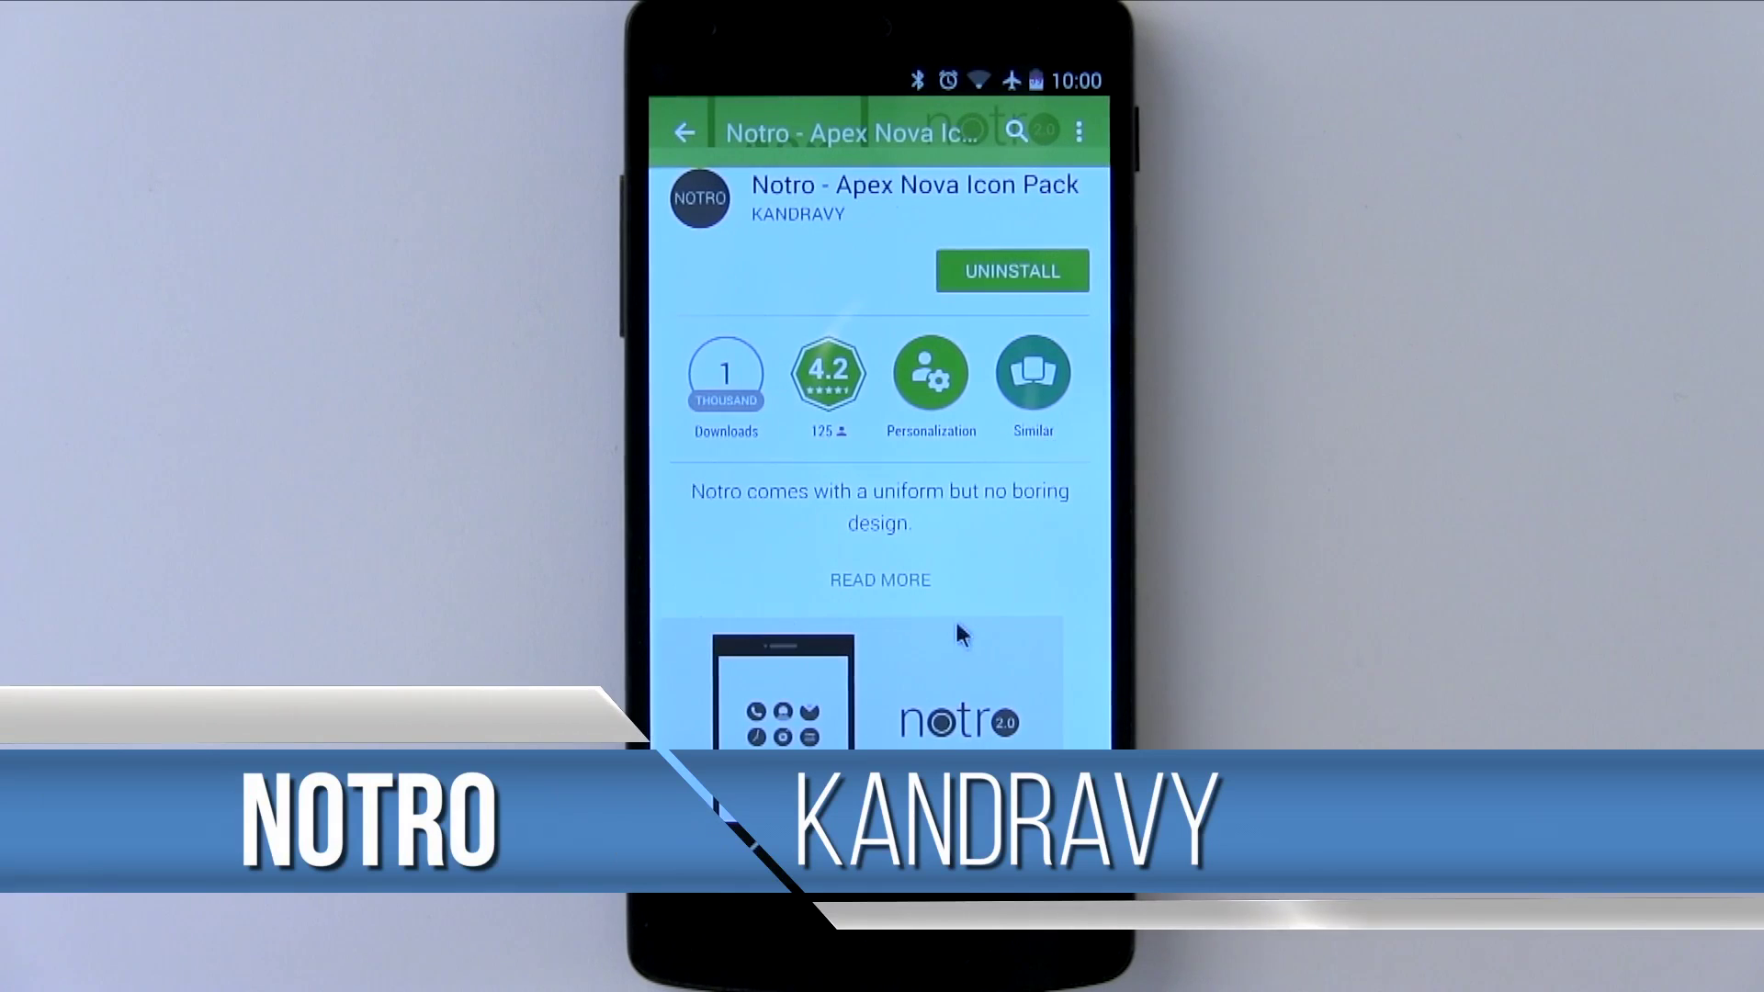
left_click_drag(957, 630, 1016, 532)
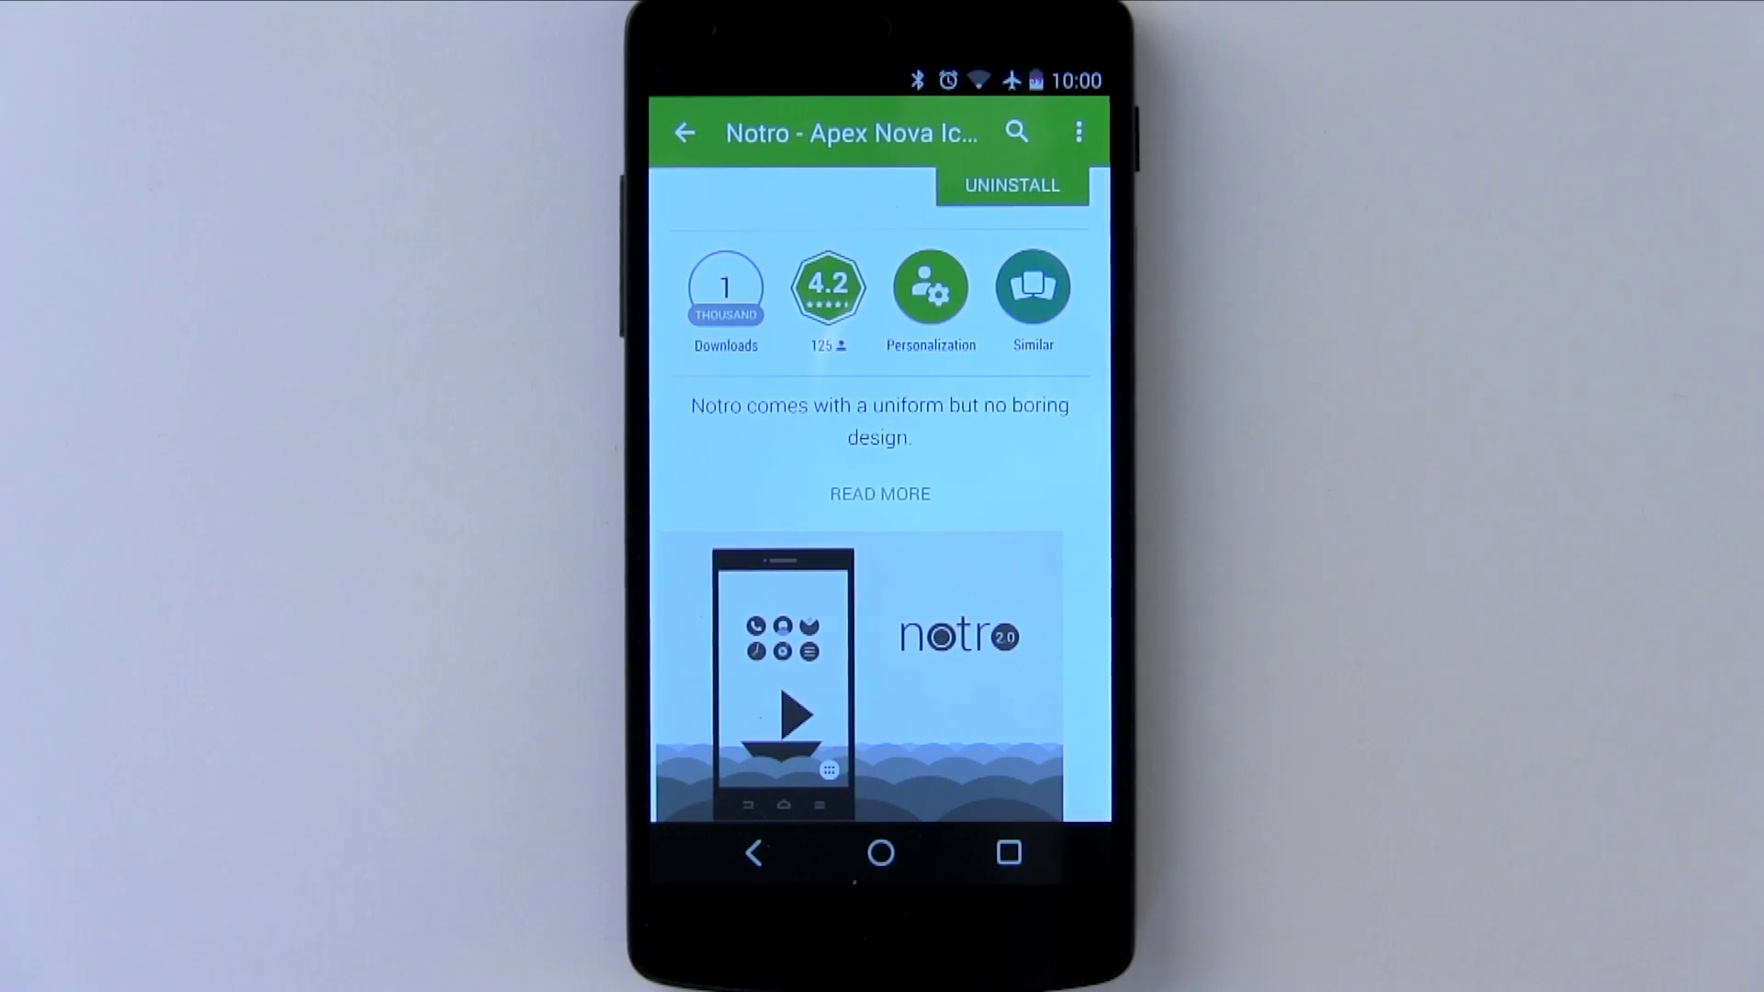
left_click(878, 864)
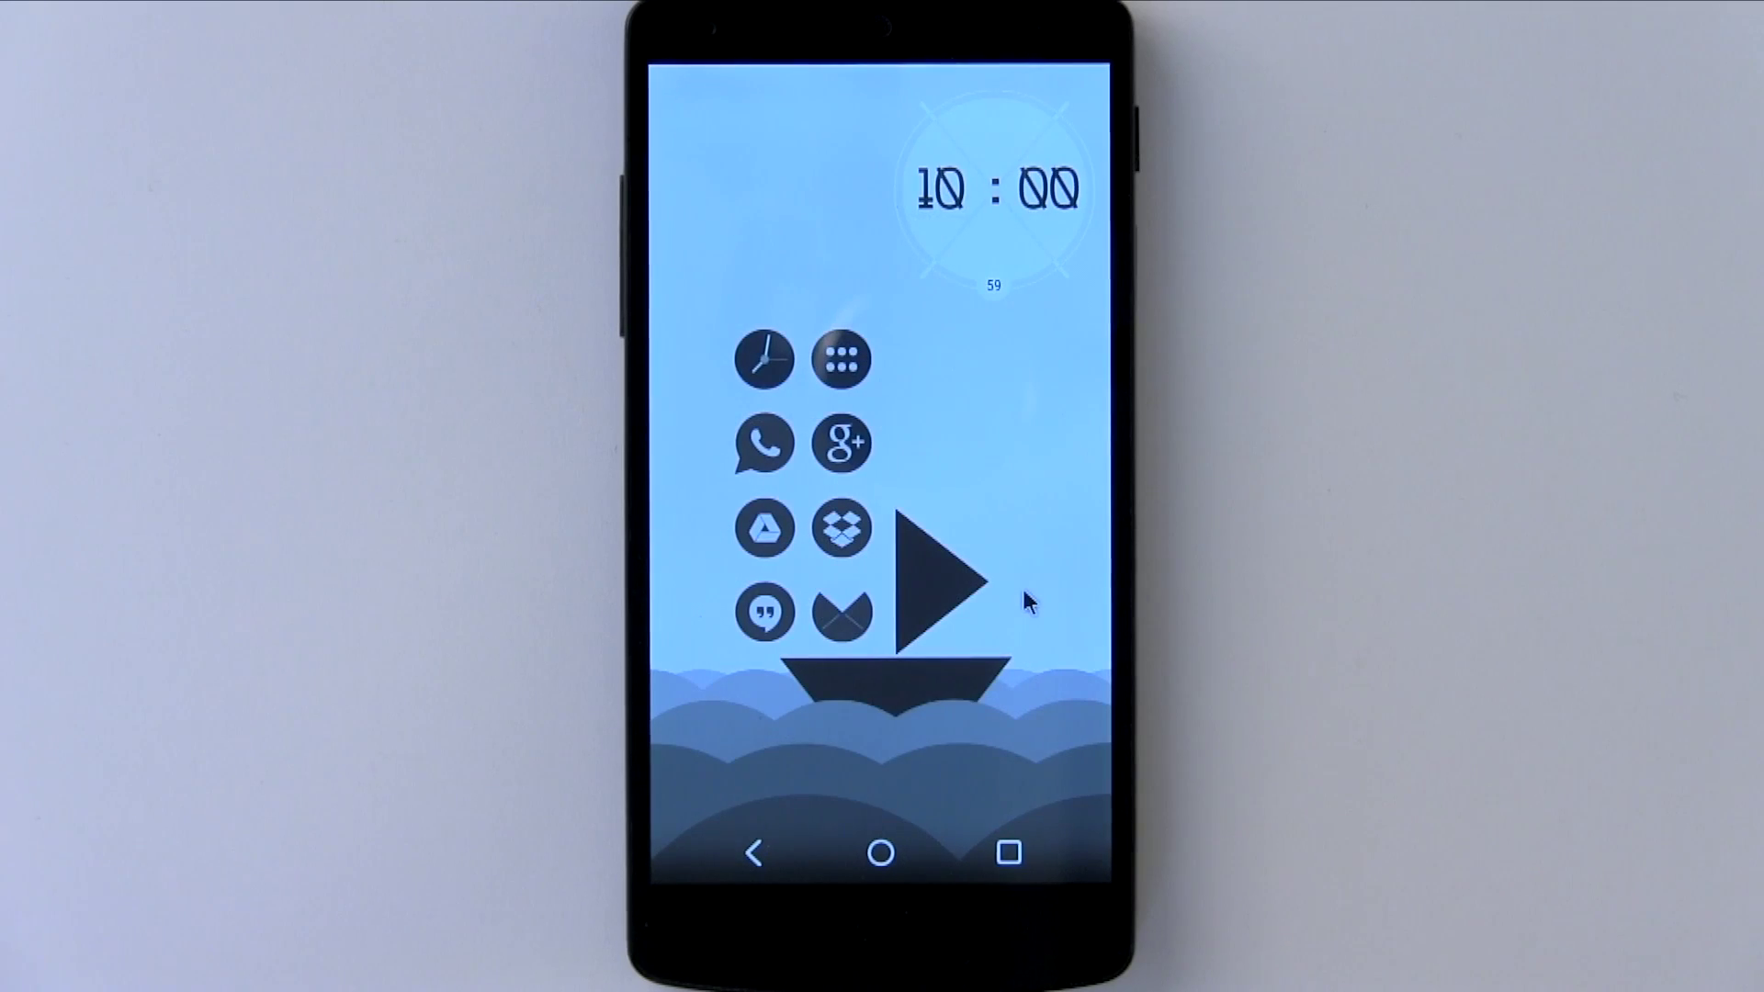
Step: Swipe open the app drawer to see every app in dark round Notro icons
left_click_drag(1022, 586, 761, 597)
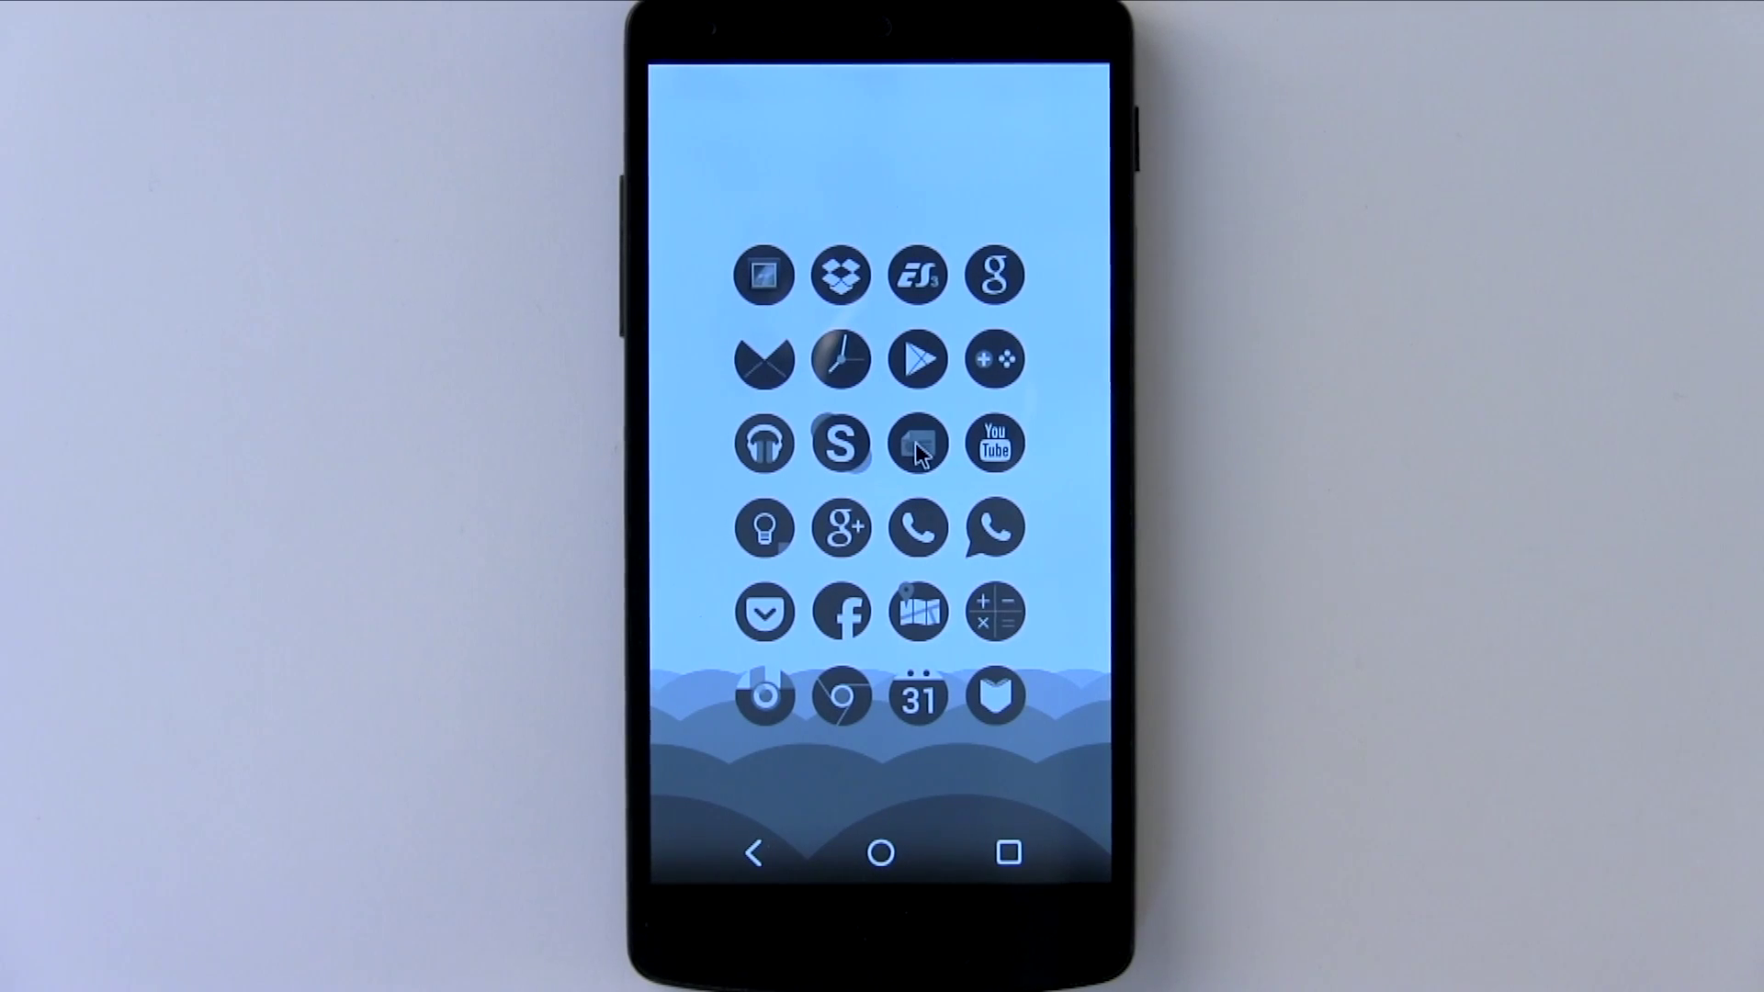
left_click(844, 450)
left_click(770, 478)
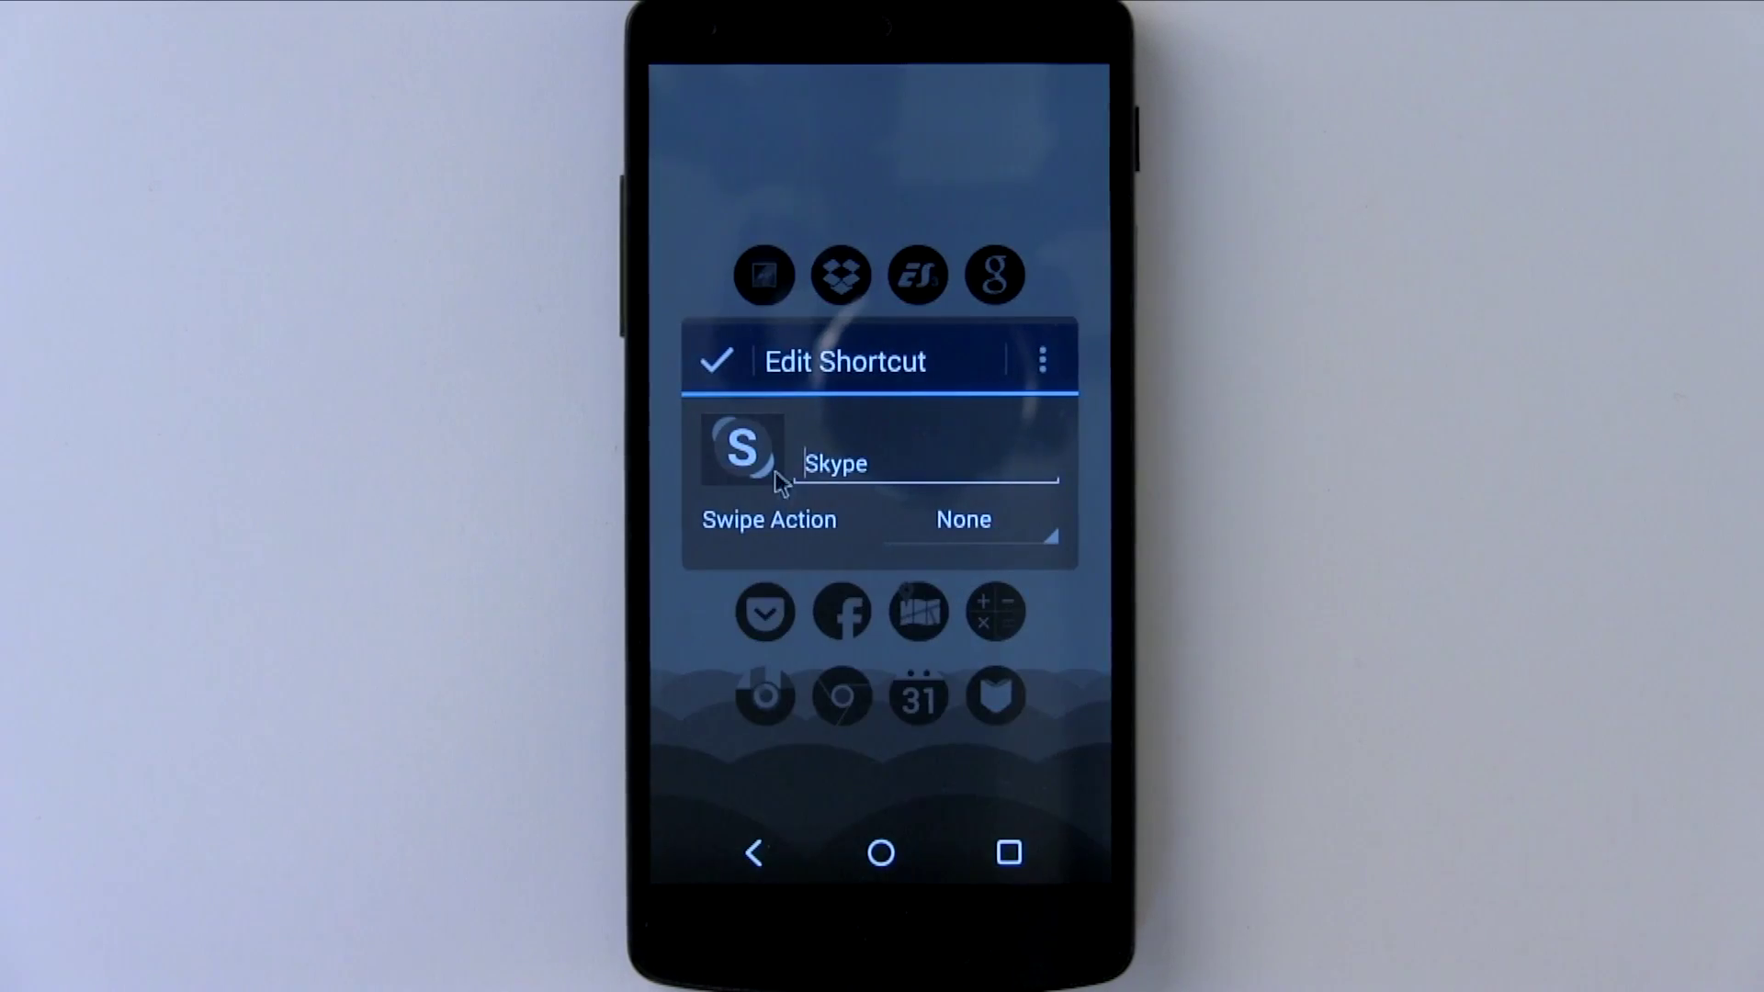
left_click(766, 467)
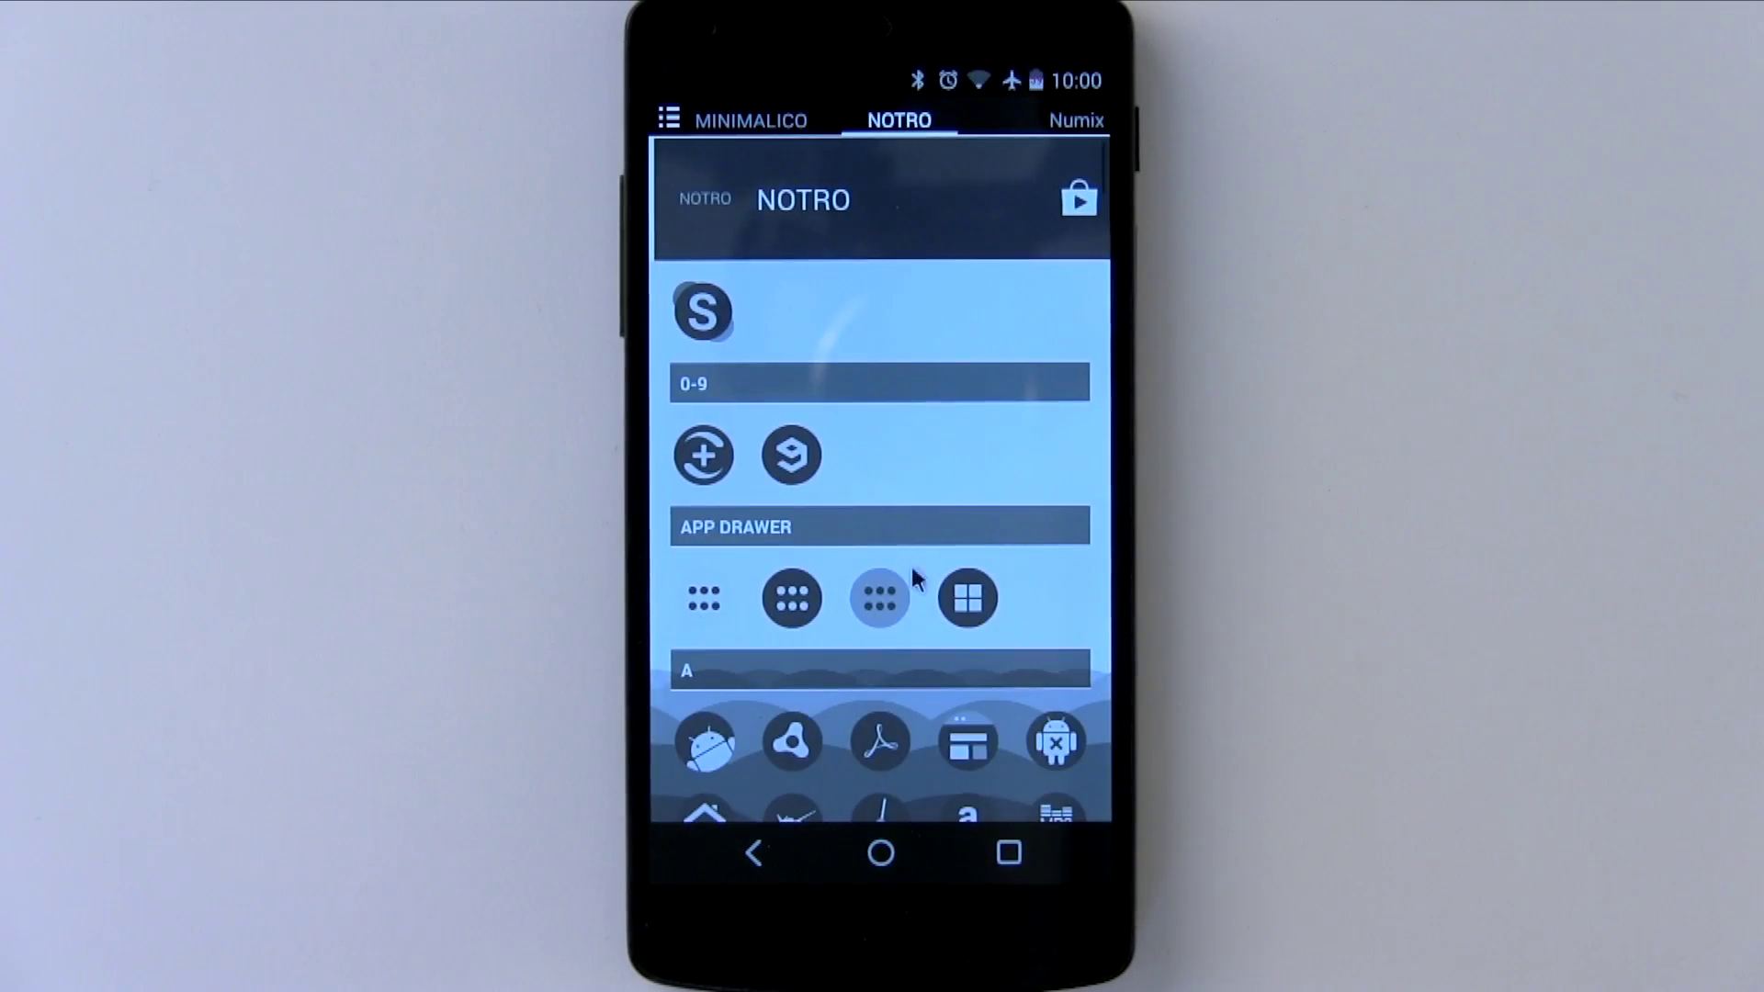
scroll(962, 627, "down", 10)
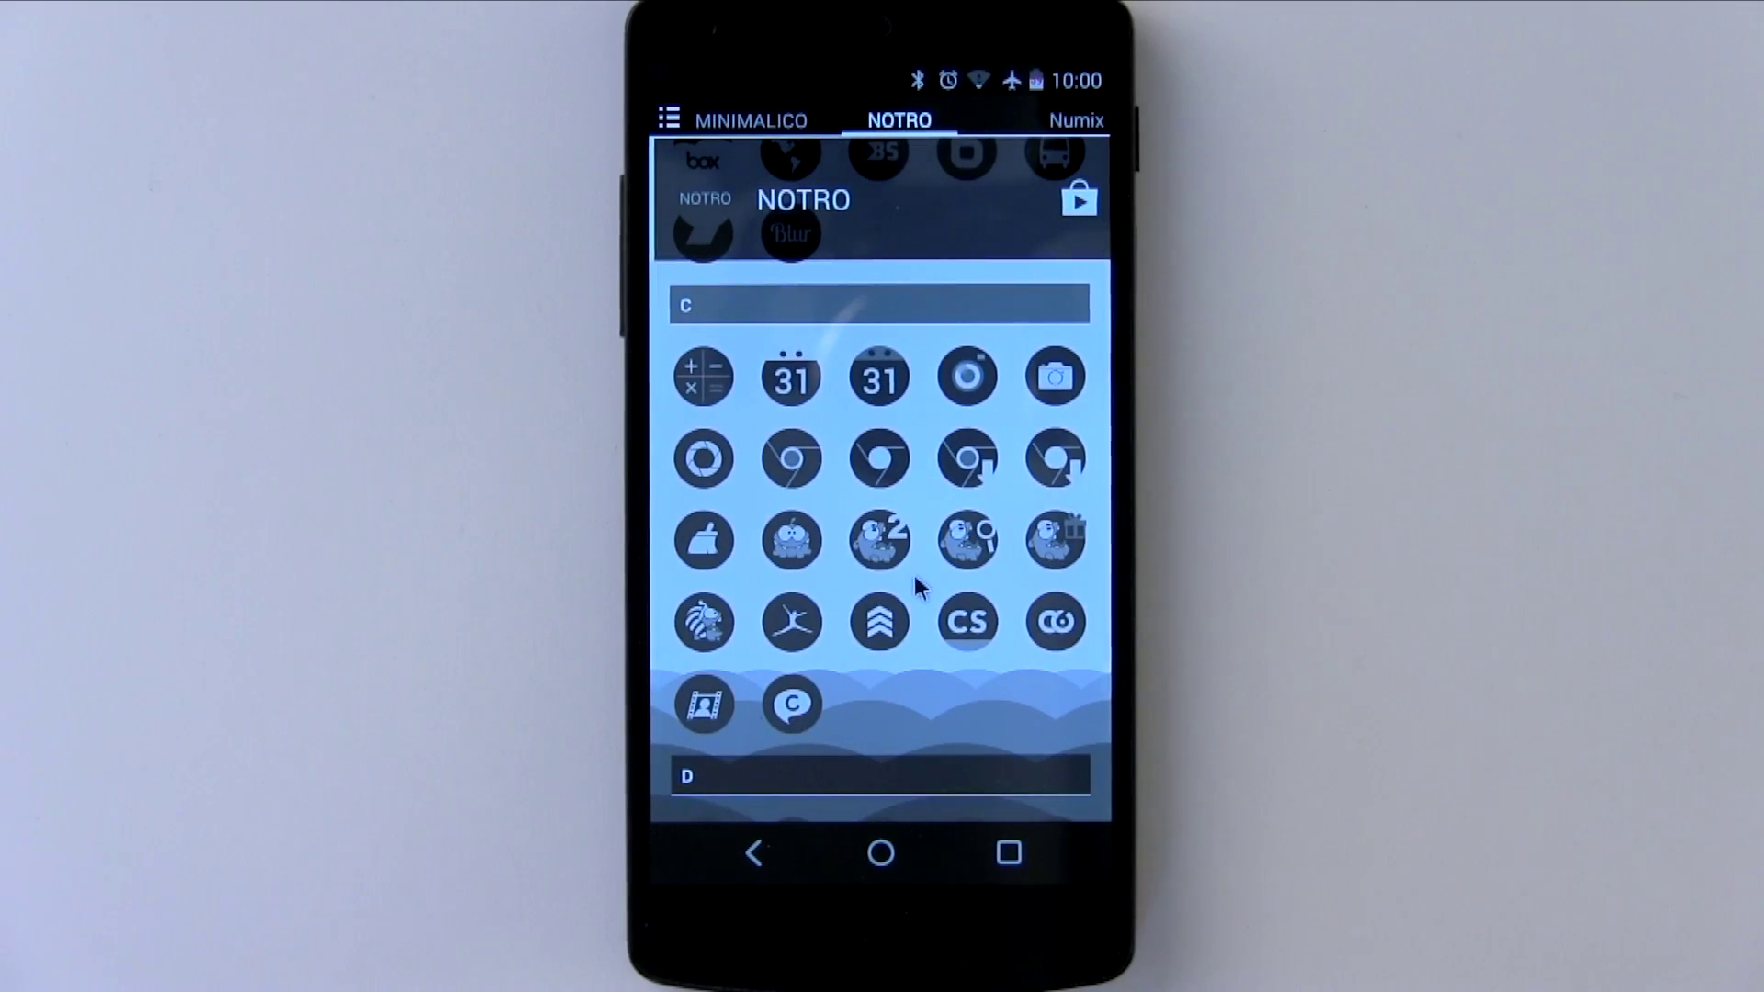
left_click(859, 848)
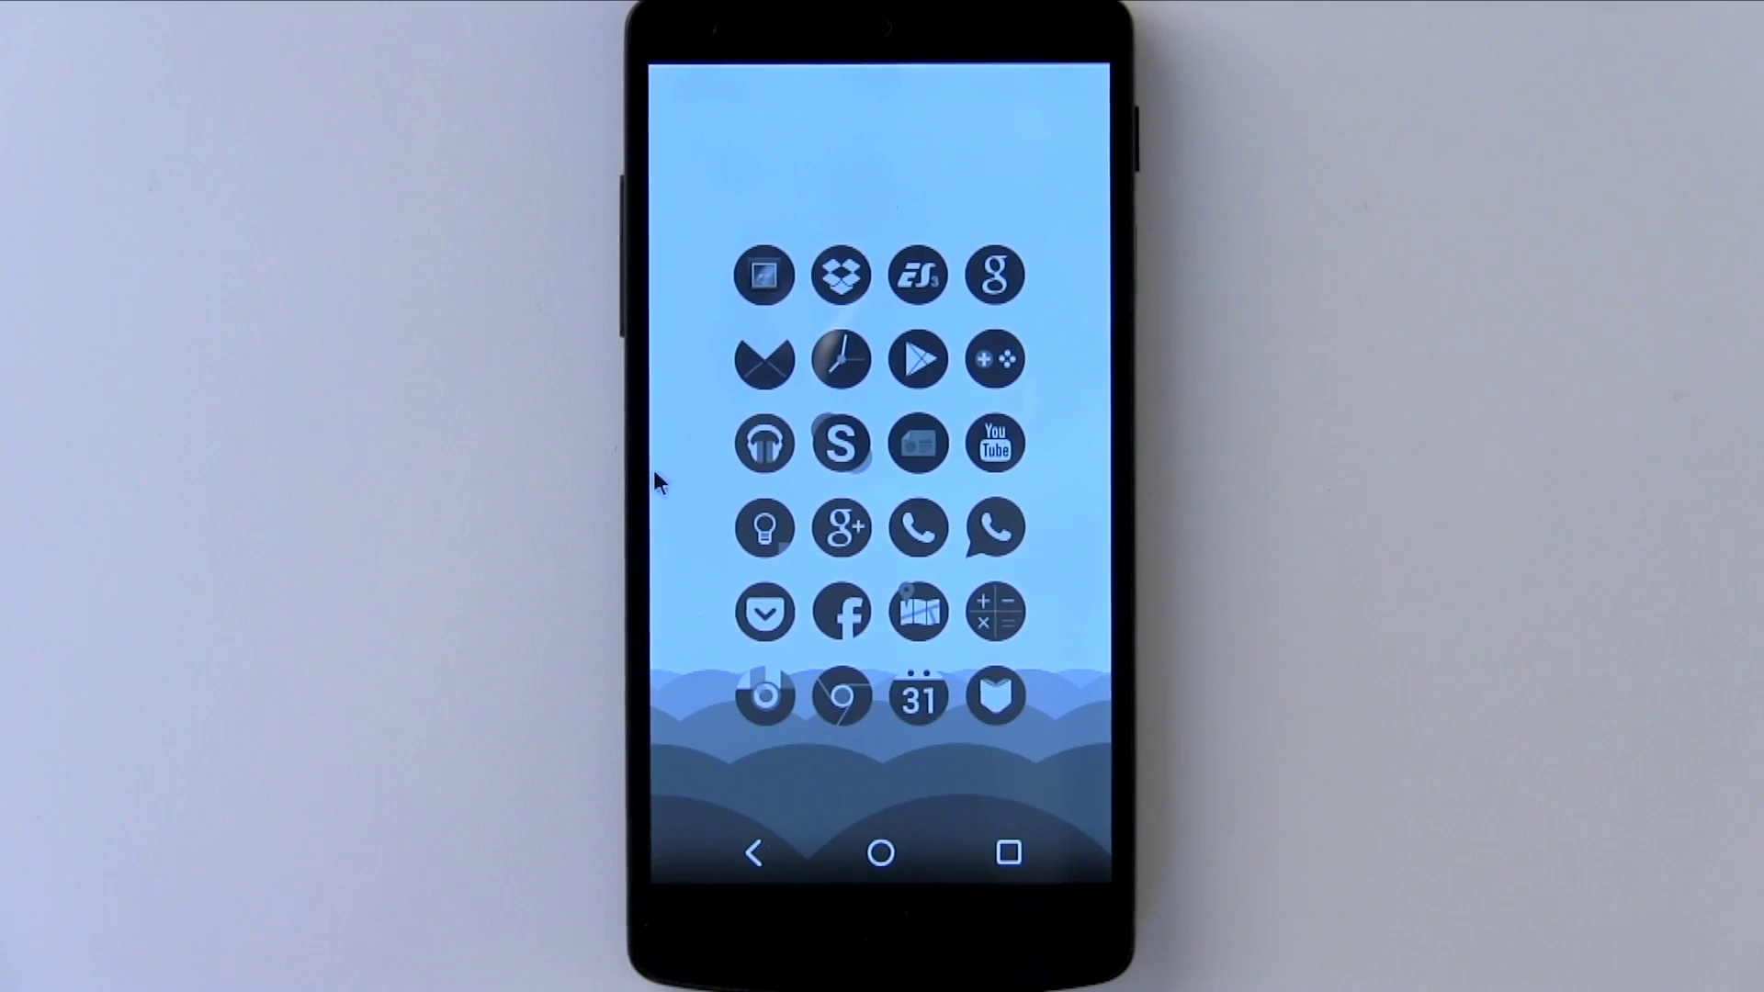
Step: Browse the Notro wallpapers without changing anything, then return to the clock-widget home page
left_click(655, 476)
left_click(828, 674)
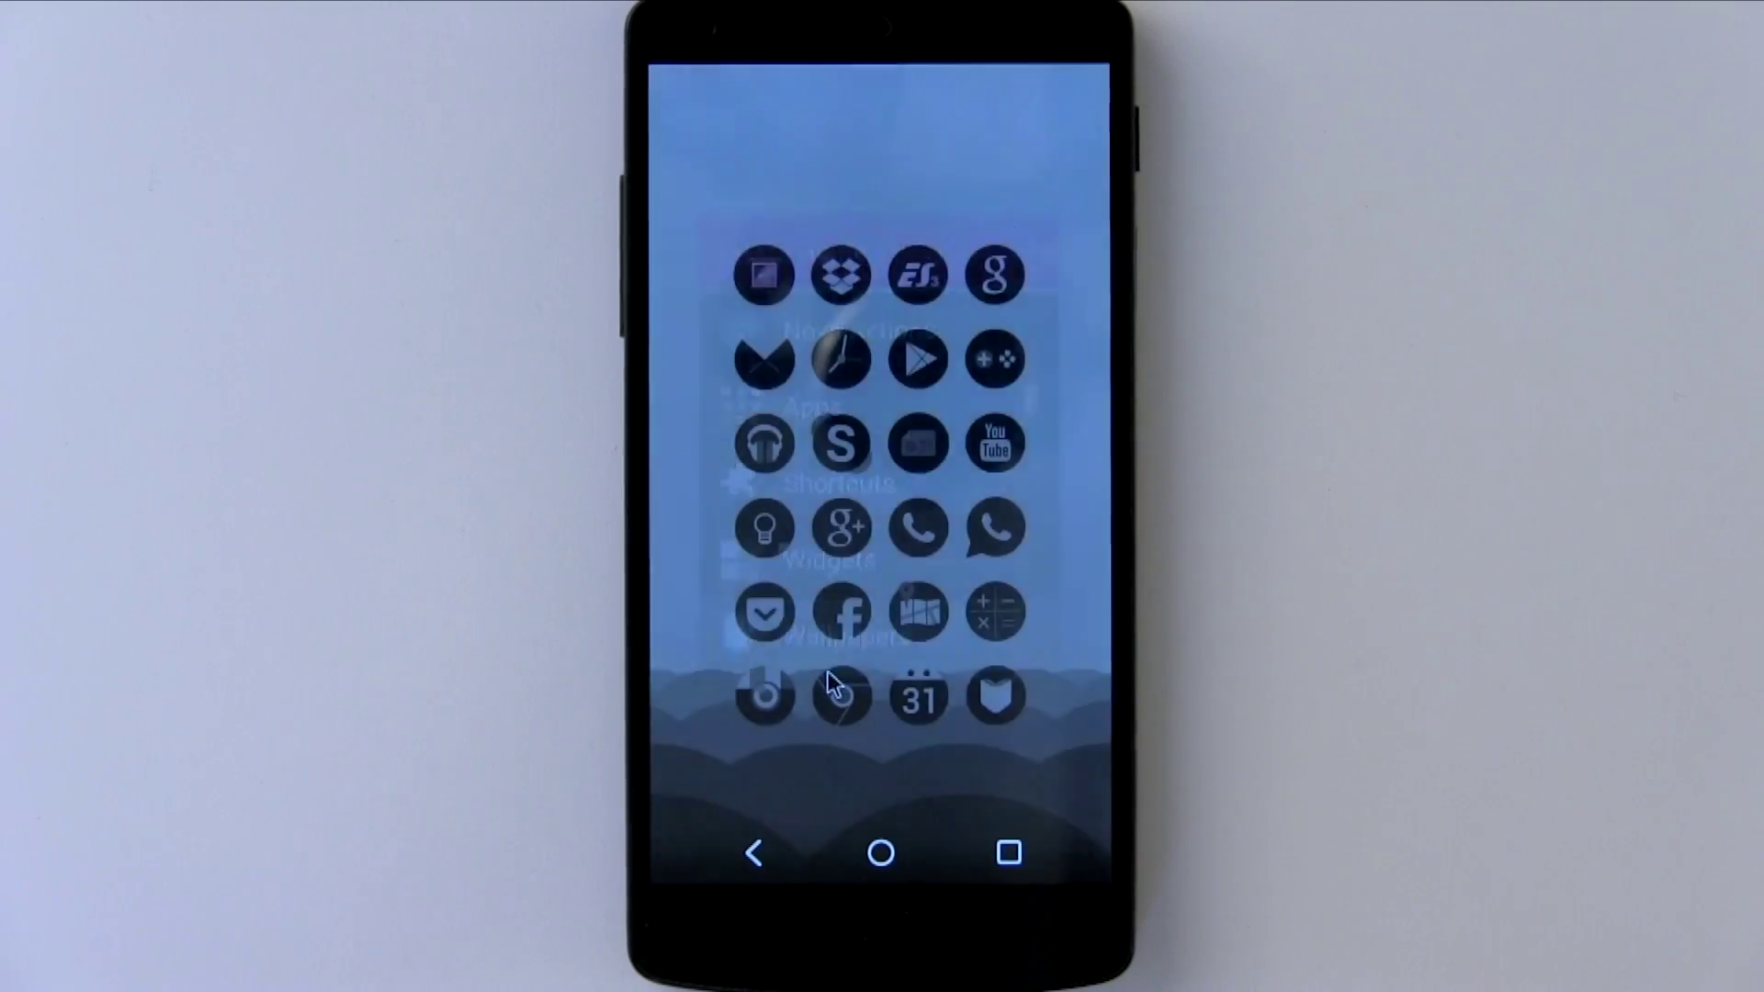
left_click_drag(1007, 616, 1013, 511)
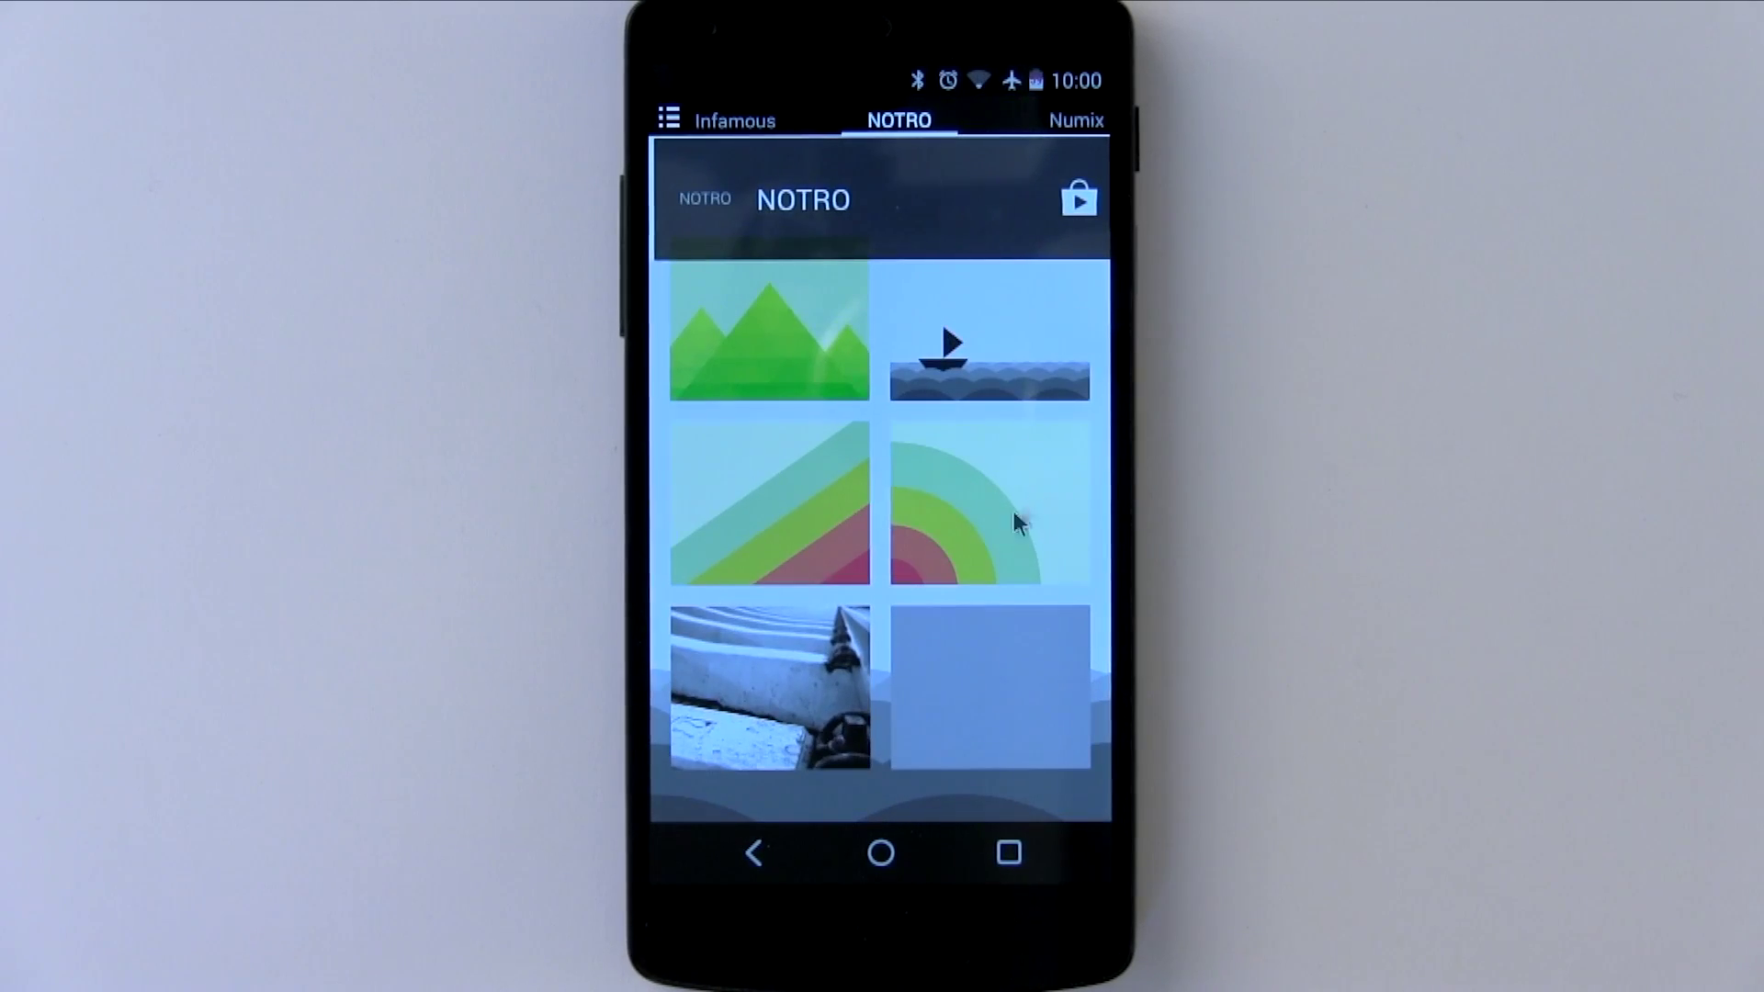
left_click(753, 854)
left_click_drag(736, 610, 1012, 618)
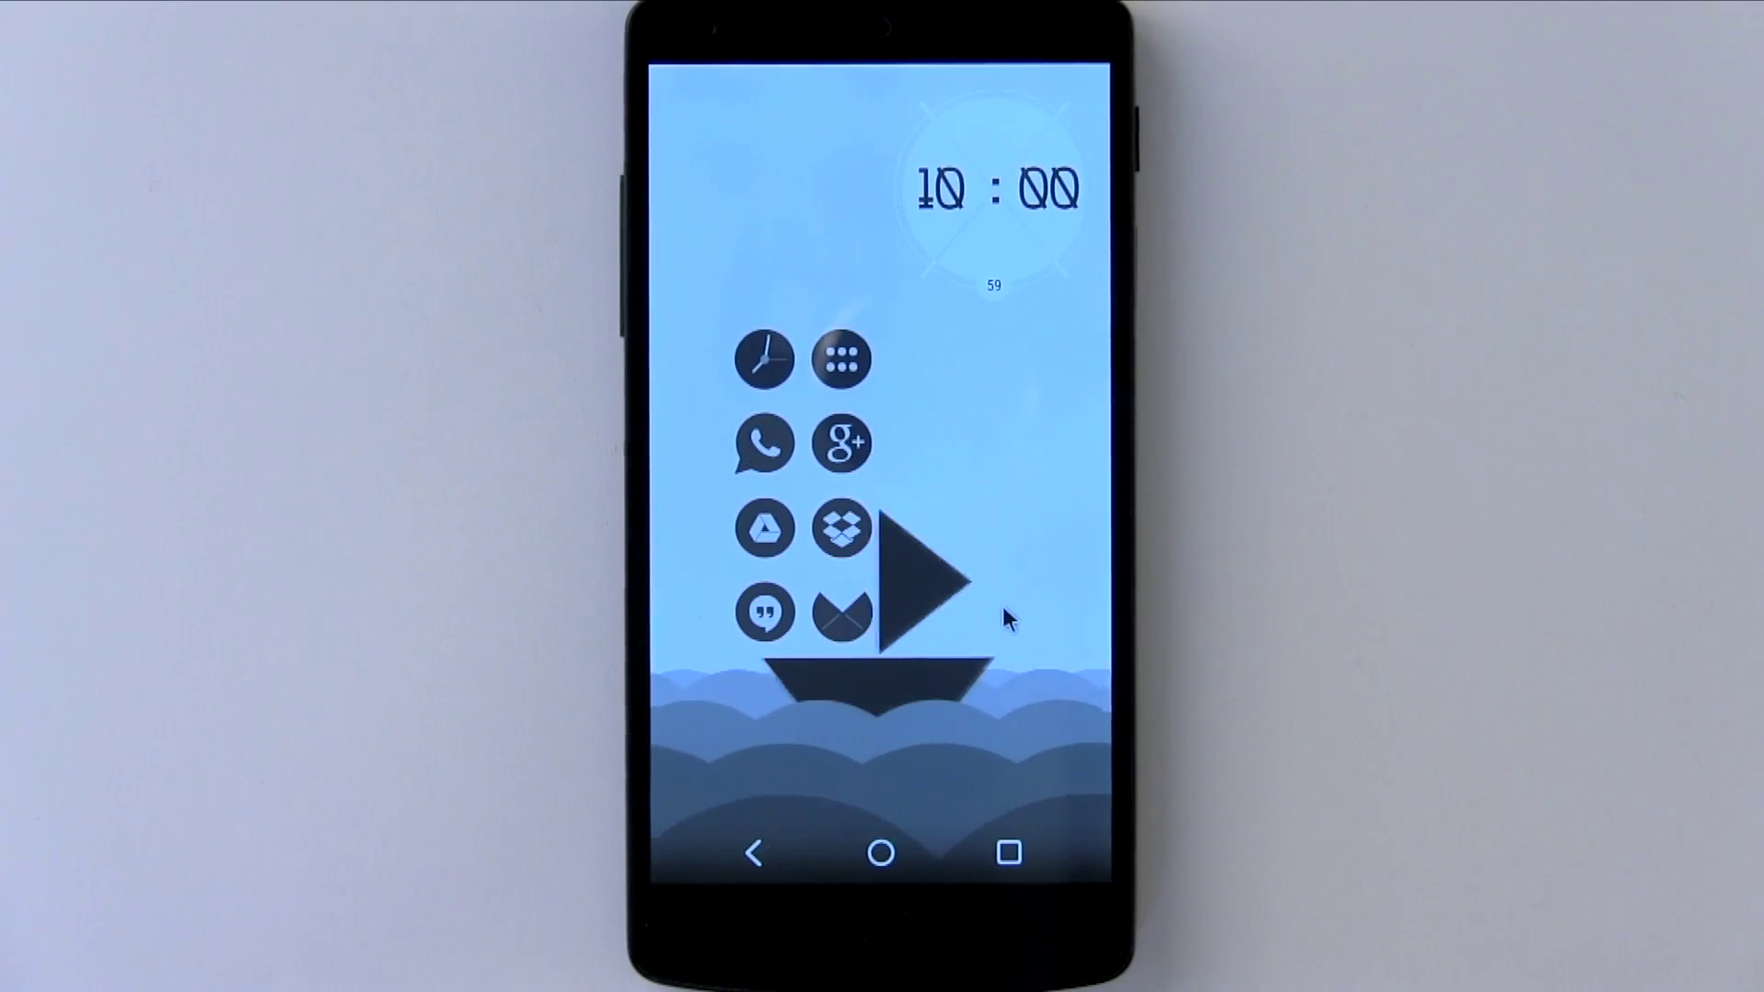